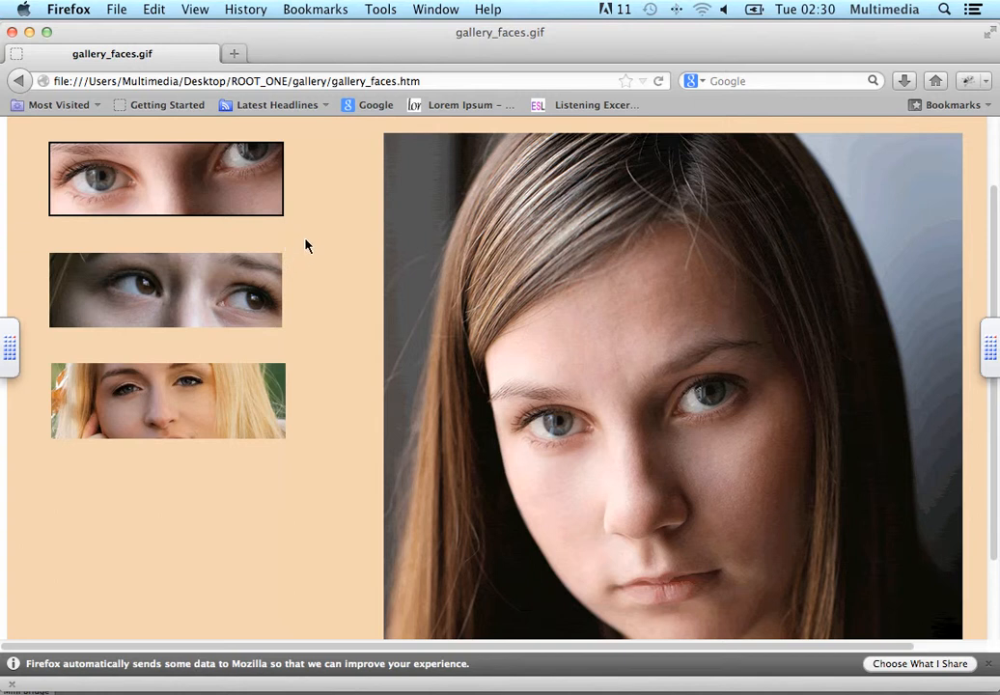
Check the second and third thumbnail rollovers on the gallery_faces page, and switch to Photoshop
mouse_move(246, 277)
mouse_move(224, 388)
key("super+Tab")
key("super+Tab")
key("super+Tab")
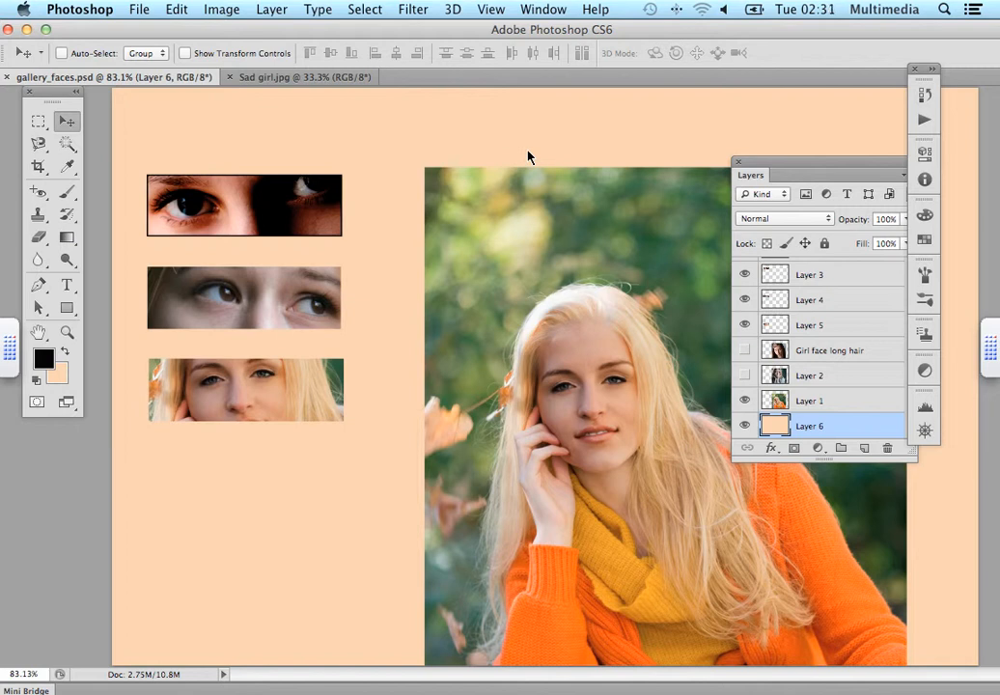
Collapse the Layers panel to an icon, expand it again and float it beside the collapsed panel dock
left_click_drag(810, 165, 762, 152)
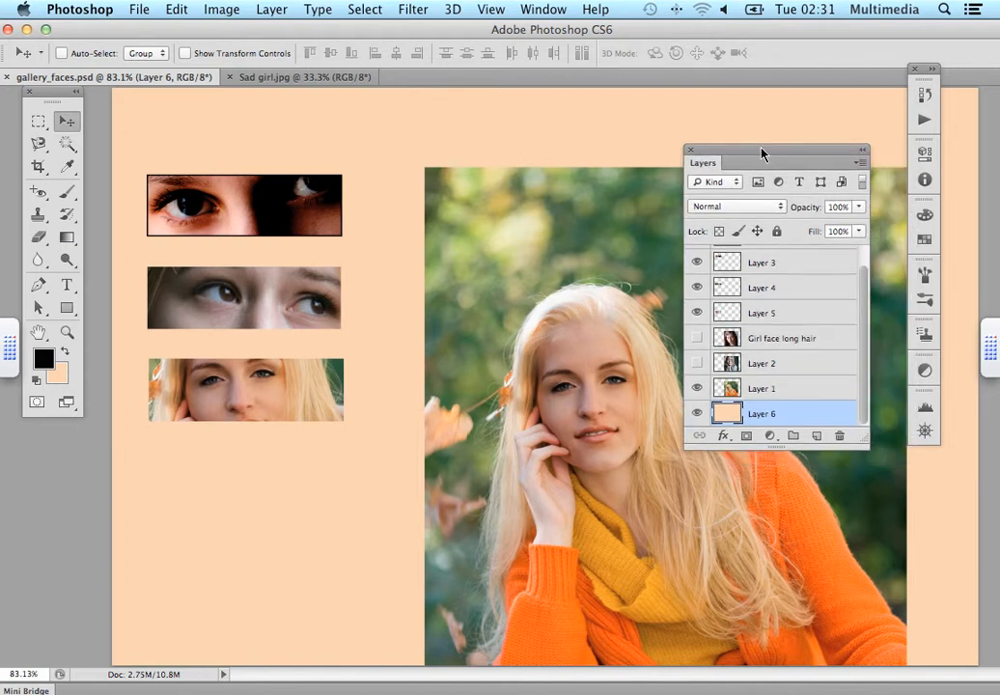
left_click(862, 153)
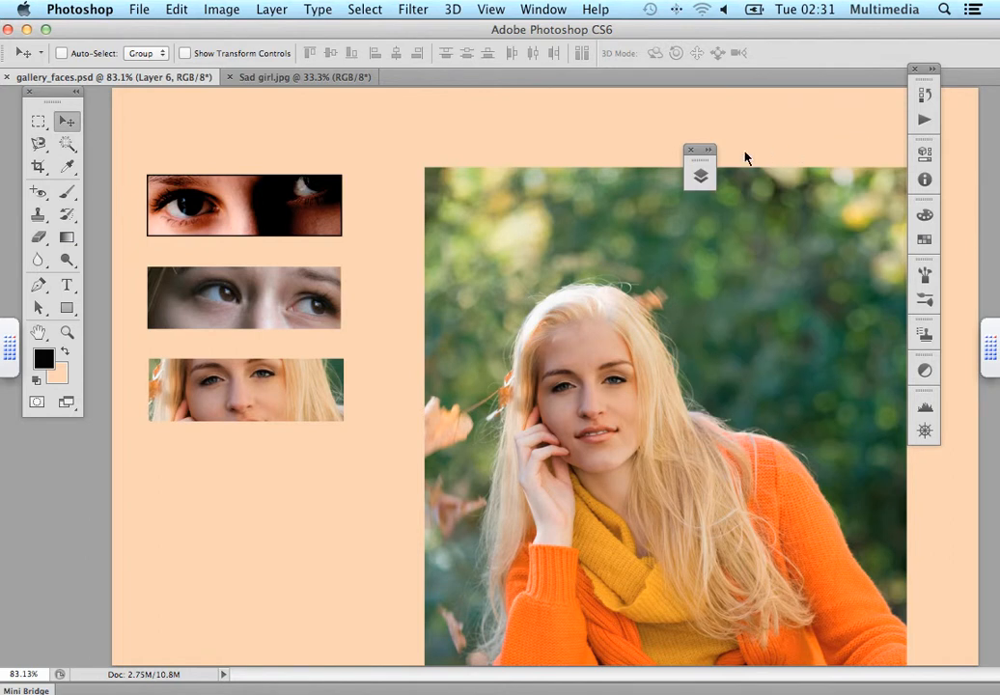
left_click_drag(706, 152, 766, 119)
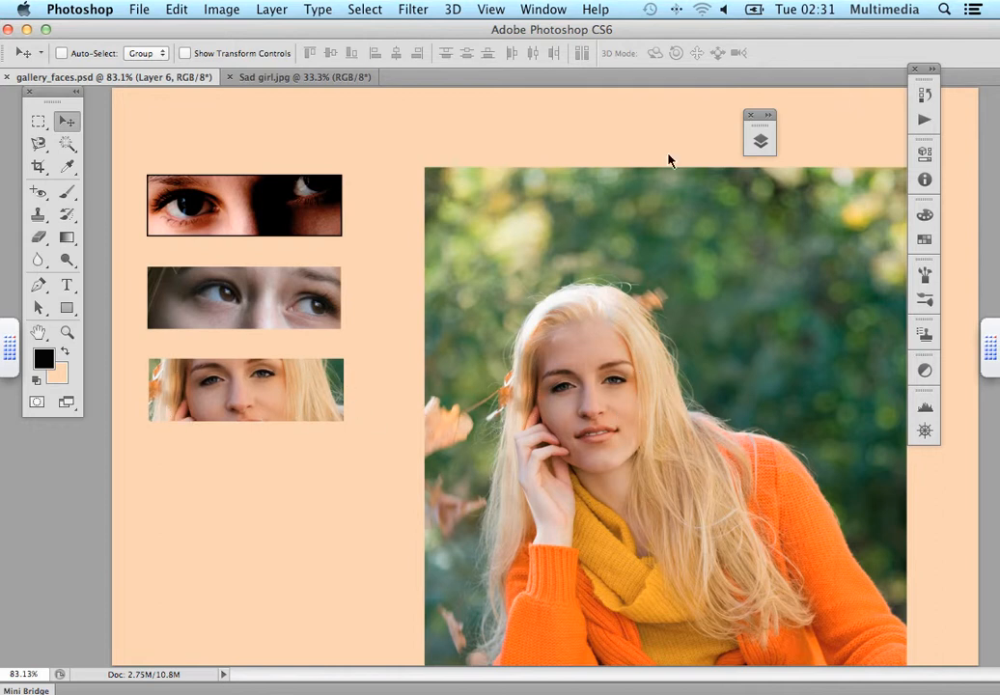
left_click(761, 142)
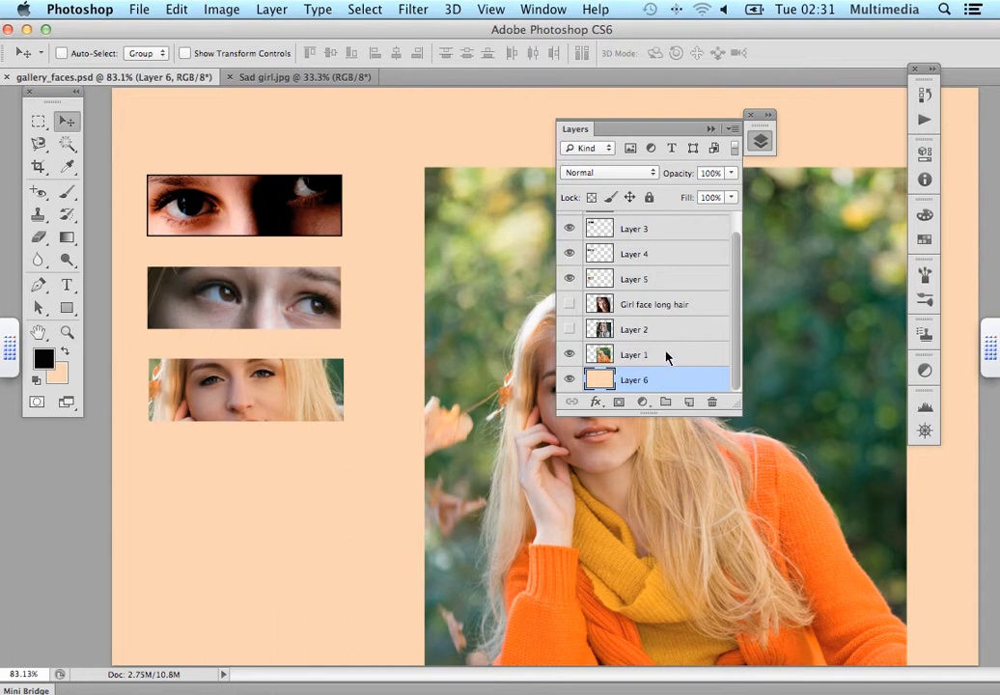
left_click_drag(650, 127, 799, 114)
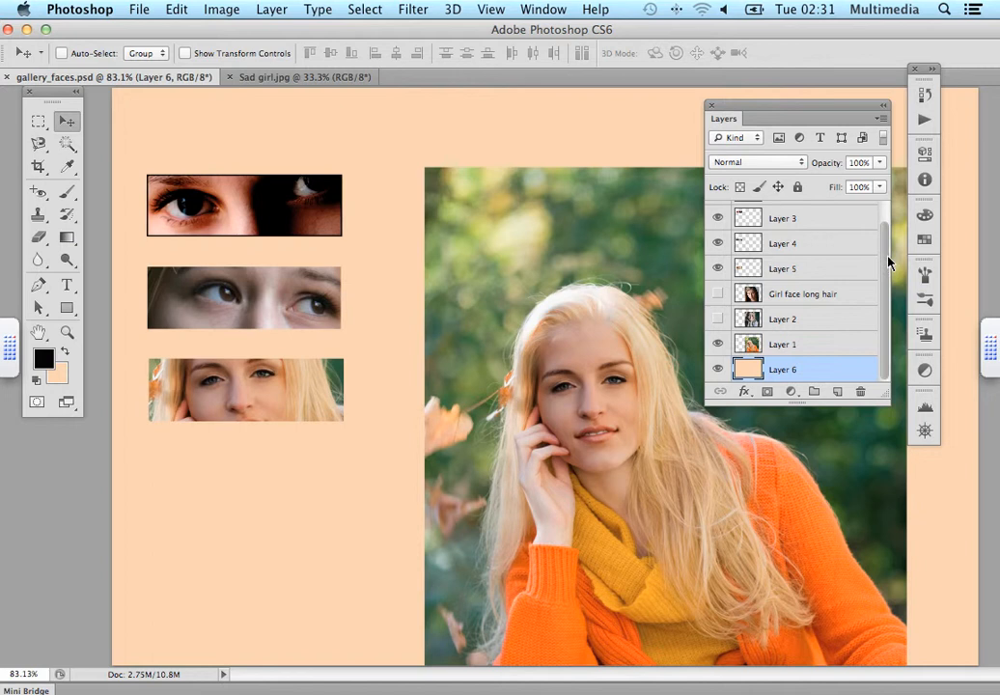
Make the hidden Layer 3 copy visible in gallery_faces.psd
left_click_drag(888, 261, 887, 238)
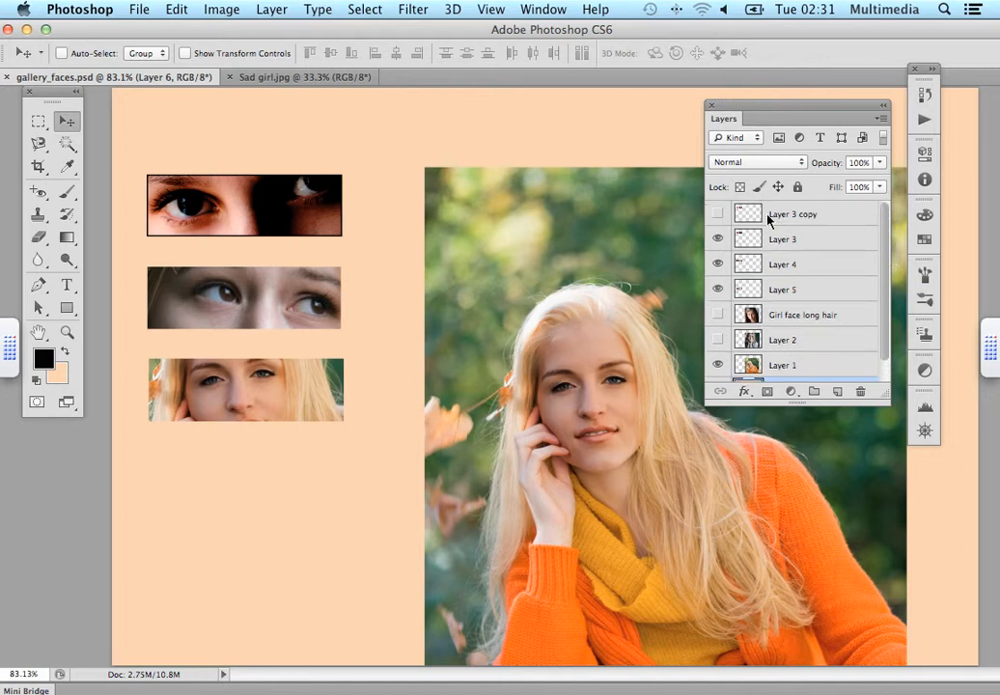
left_click(717, 214)
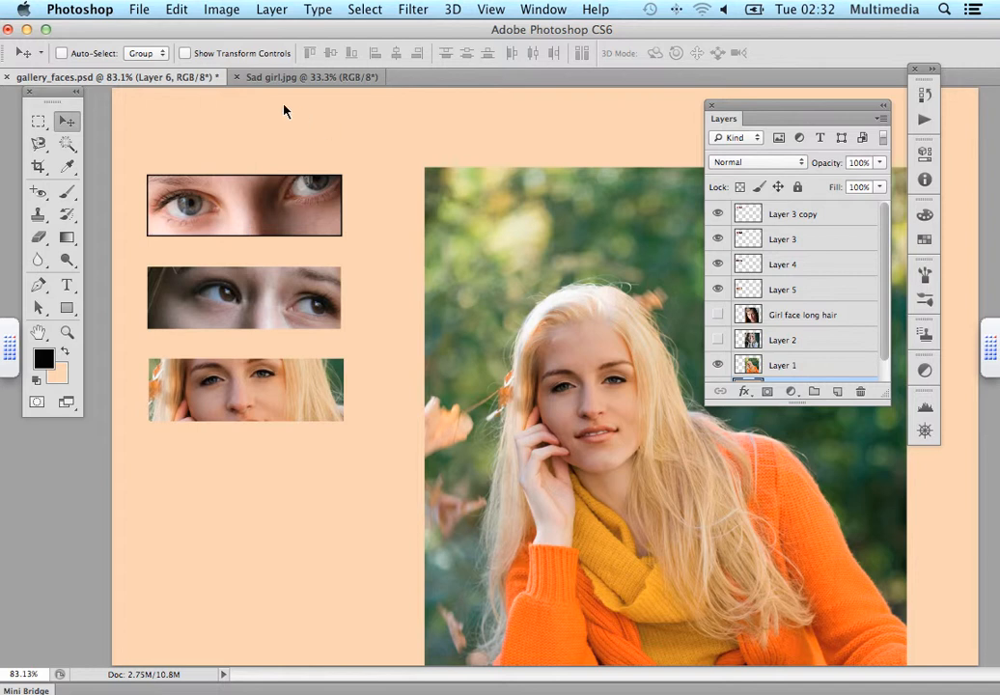
left_click(140, 10)
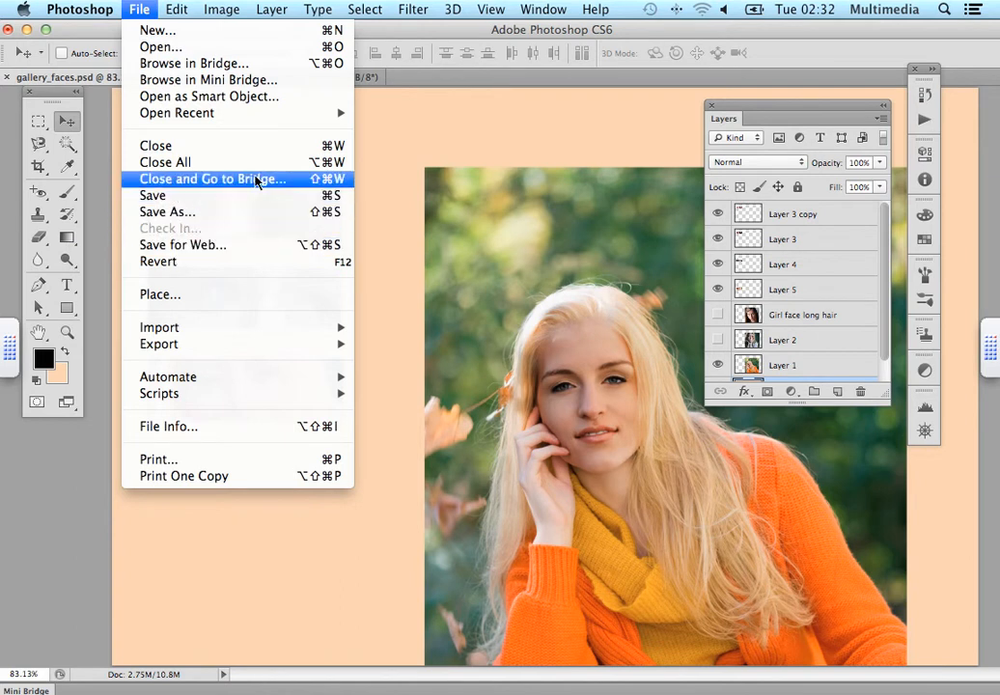
left_click(405, 129)
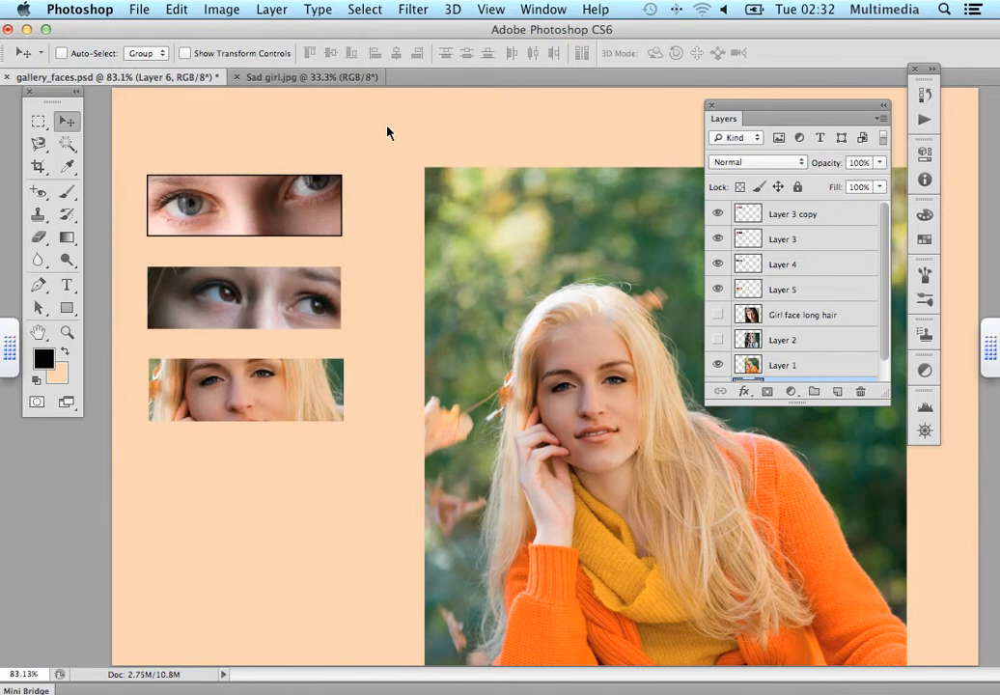
Hide Photoshop and switch to the gallery_faces document in Fireworks
left_click(91, 10)
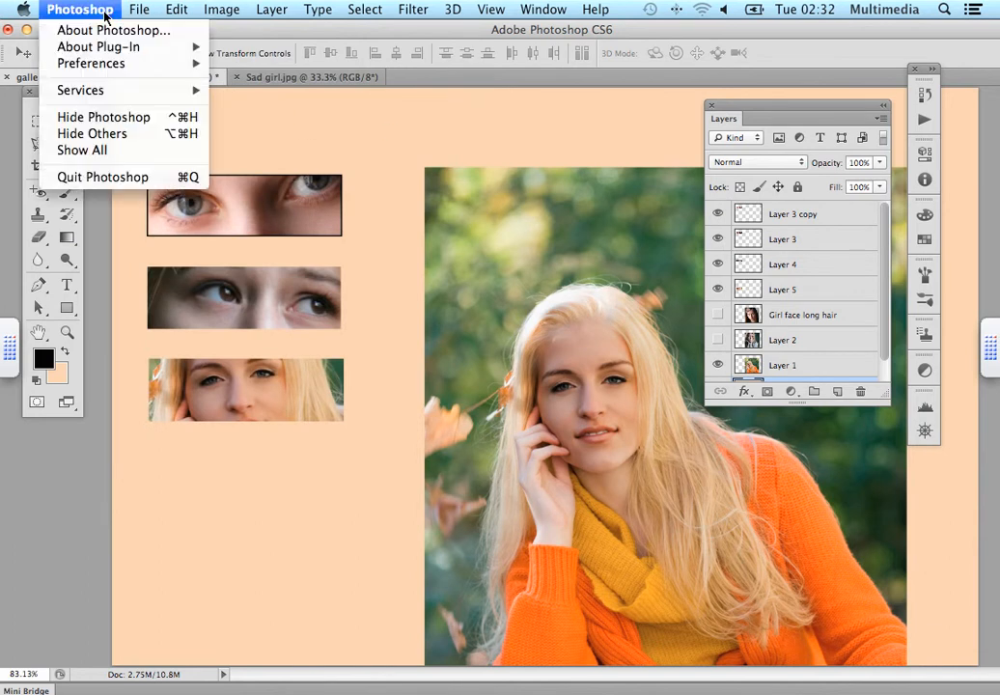
left_click(106, 117)
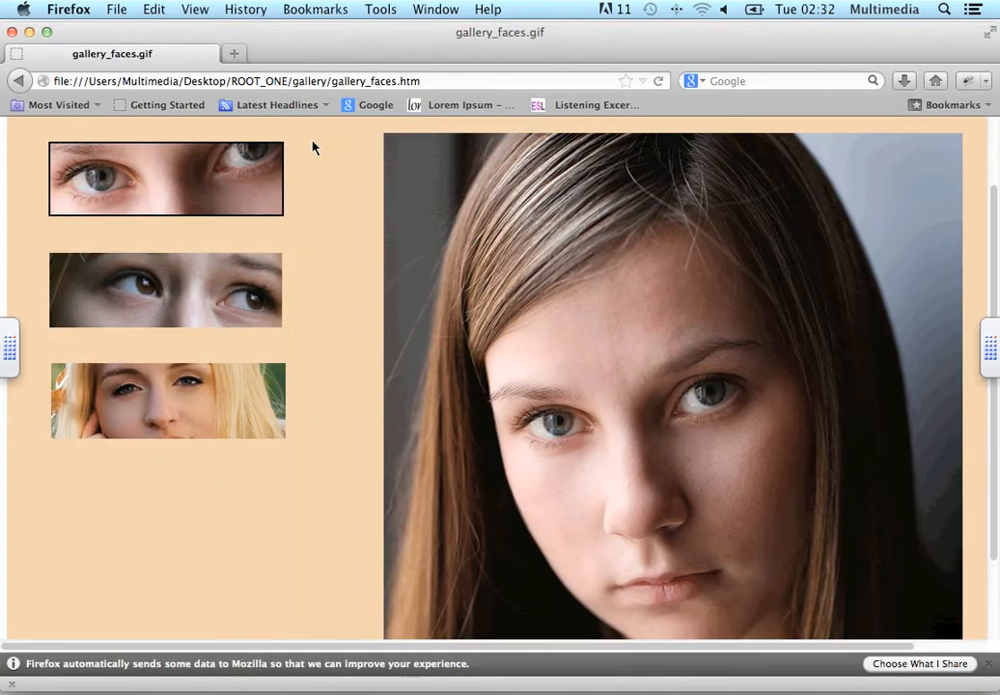
key("super+Tab")
key("super+Tab")
key("super+Tab")
key("super+Tab")
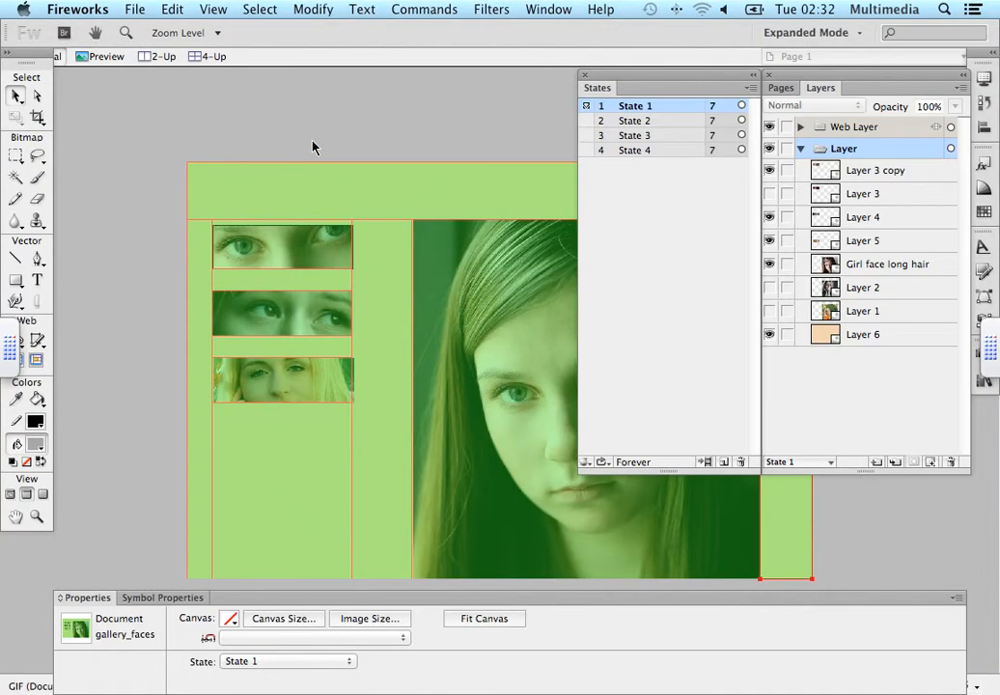
Collapse the States panel to an icon and delete the wide slice covering the header area
left_click(134, 11)
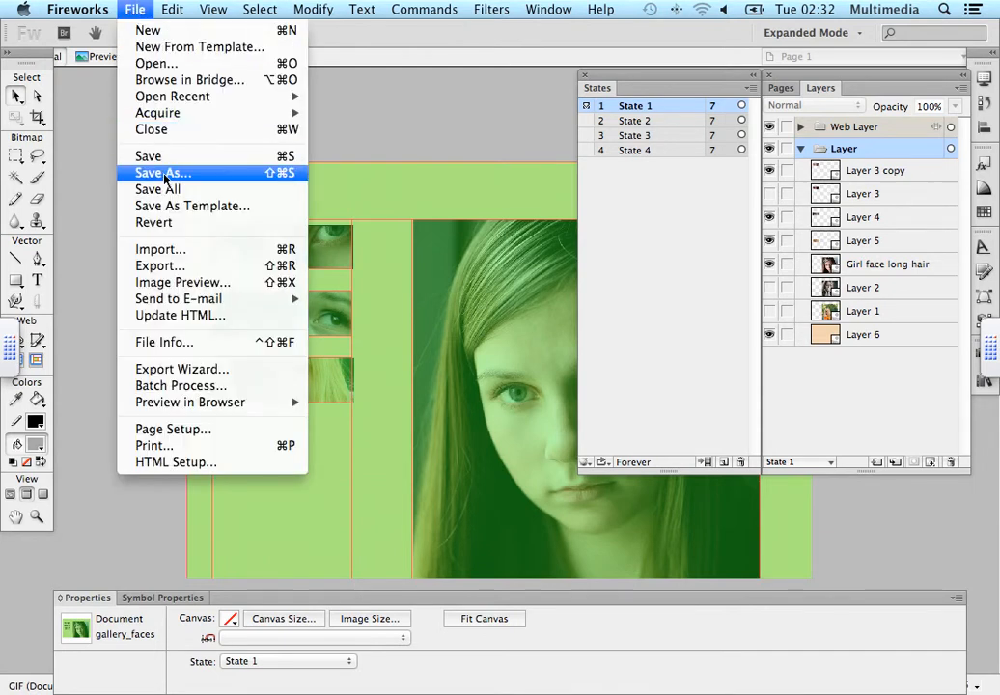
left_click(363, 134)
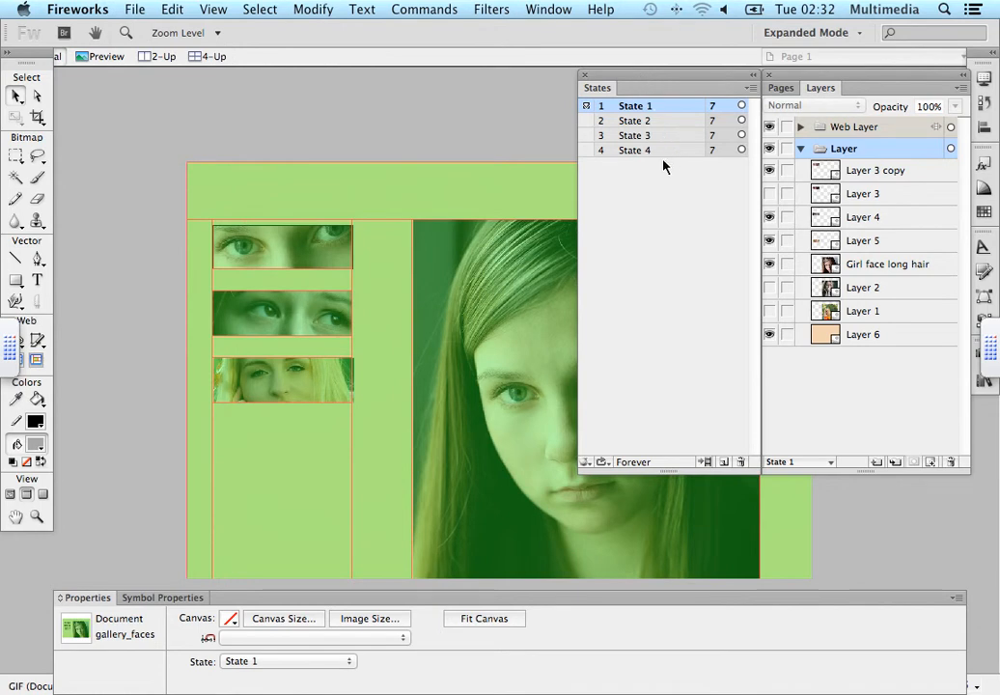
left_click(557, 204)
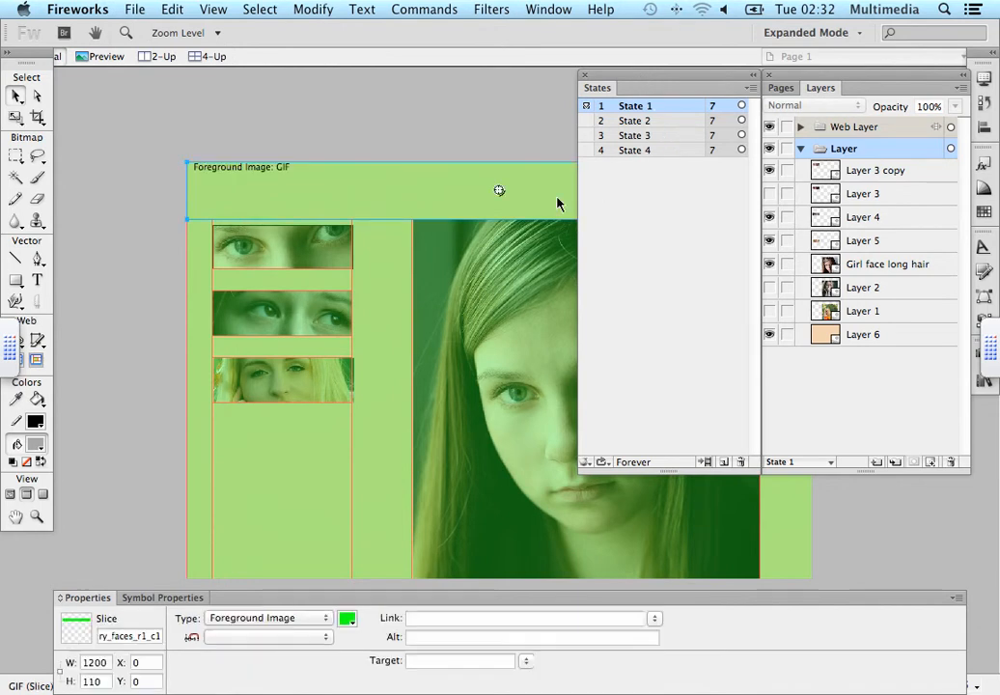
left_click(754, 77)
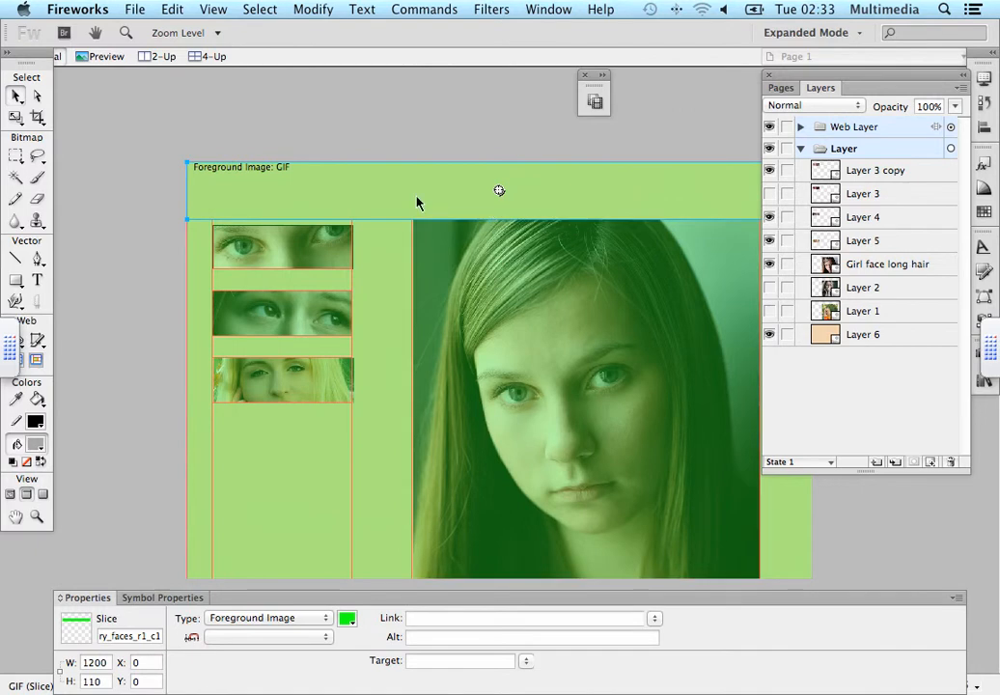
left_click(38, 343)
left_click(15, 96)
key("Delete")
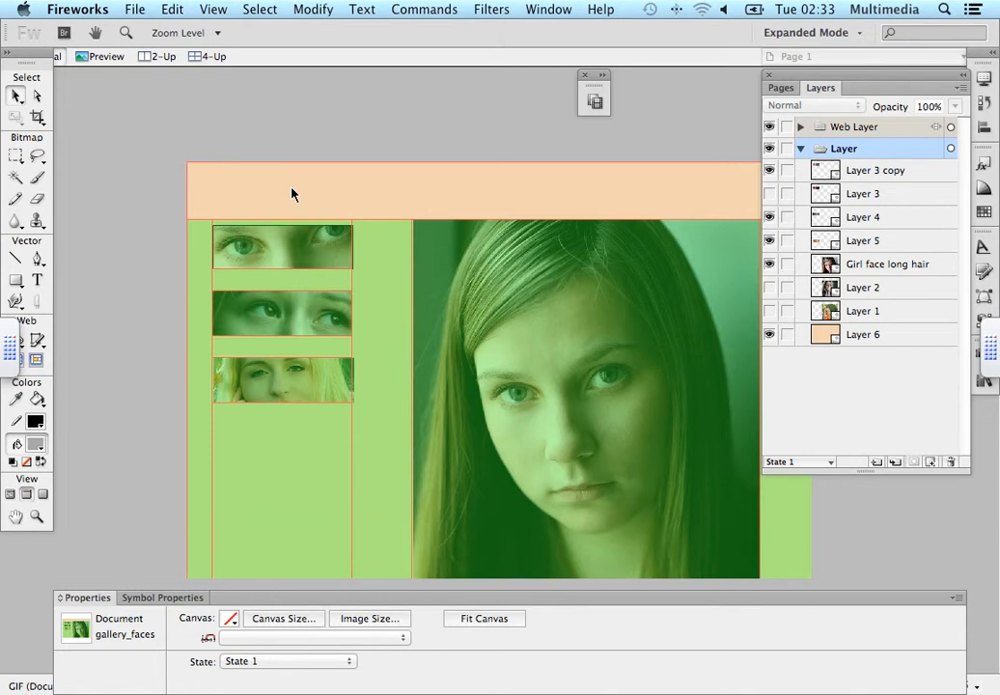
Collapse the Layers panel and draw a slice across the entire header, 1200 px wide and 110 px high
key("h")
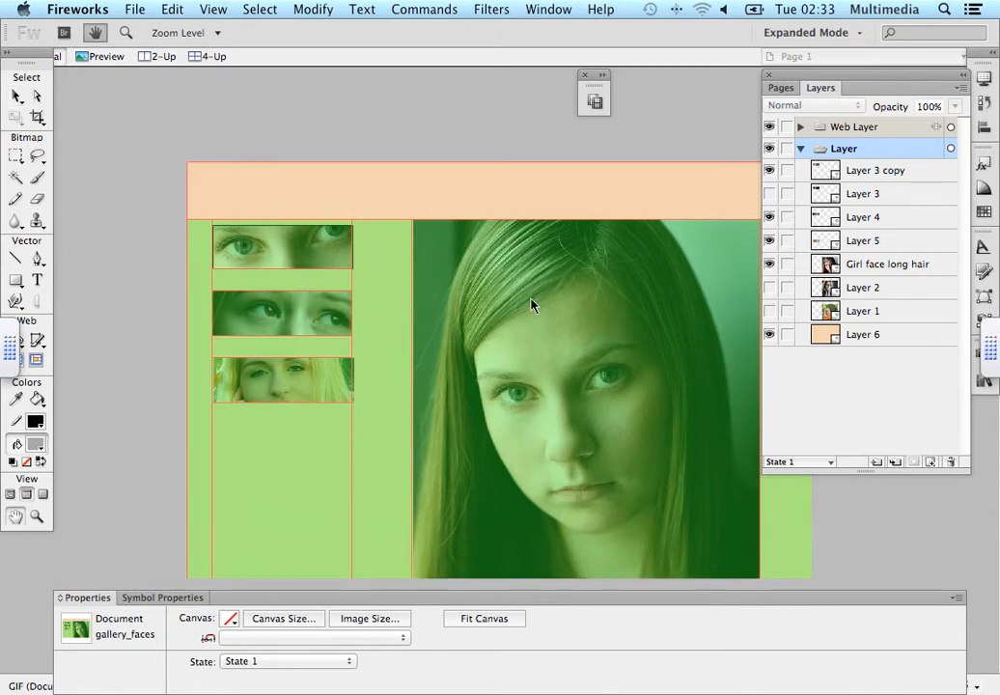
key("v")
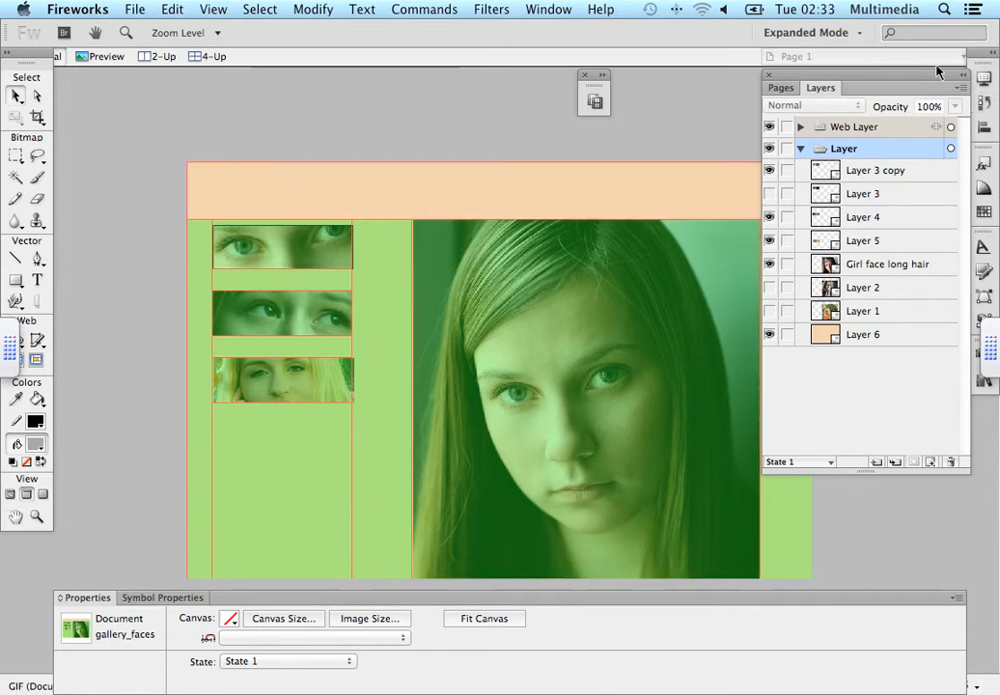
left_click(962, 78)
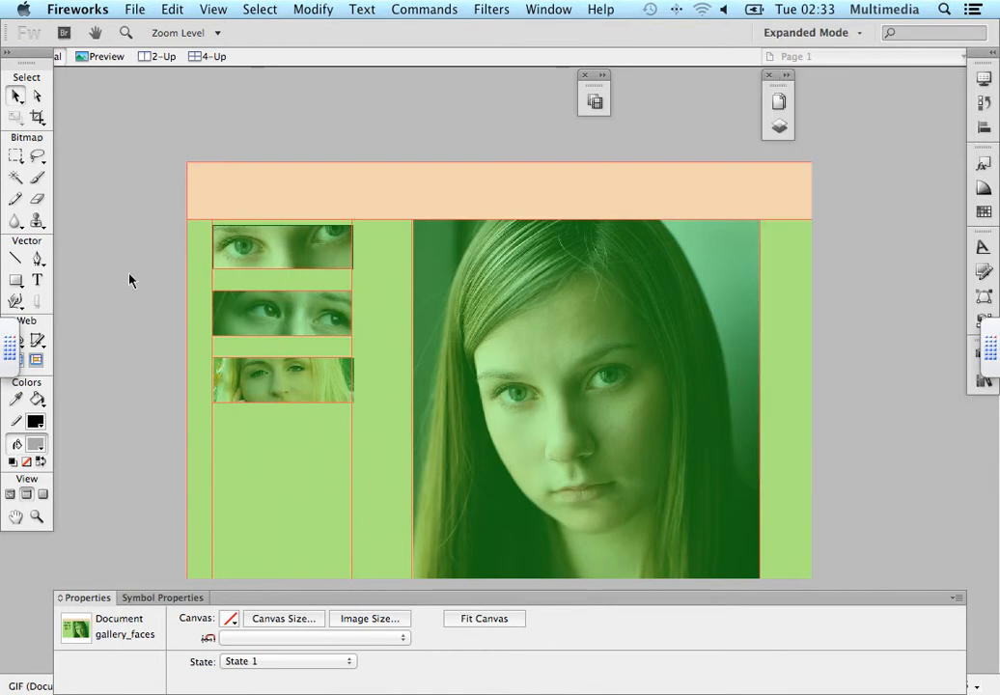
left_click(39, 340)
left_click_drag(187, 166, 807, 219)
left_click_drag(813, 225, 811, 223)
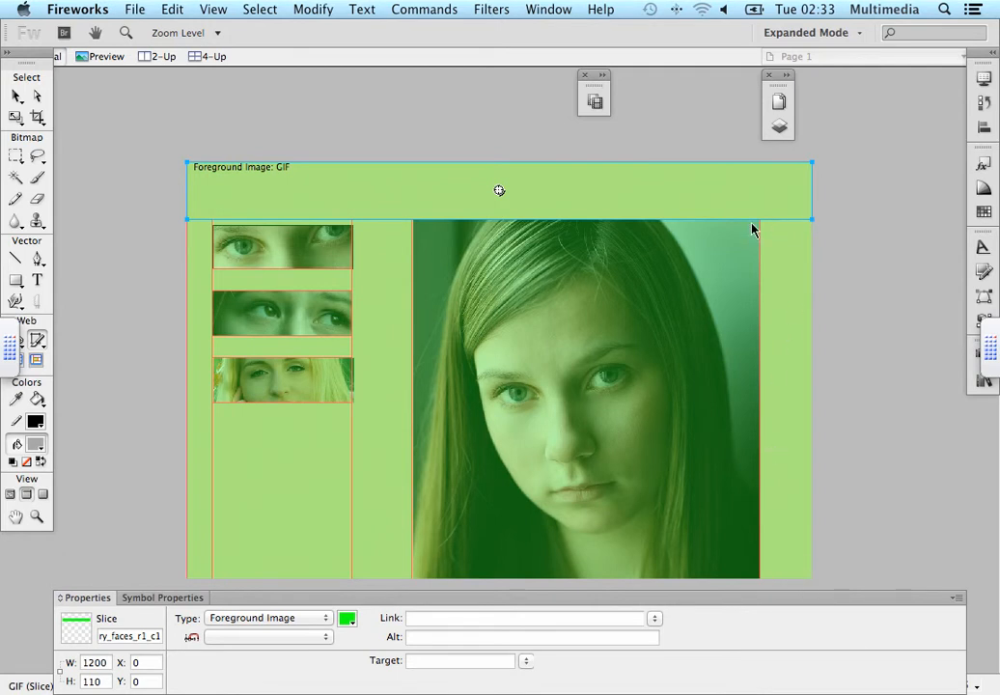
Examine the page's slices one by one, covering the margins, thumbnails, spacers, large photo and header
left_click(16, 95)
left_click(370, 249)
left_click(369, 249)
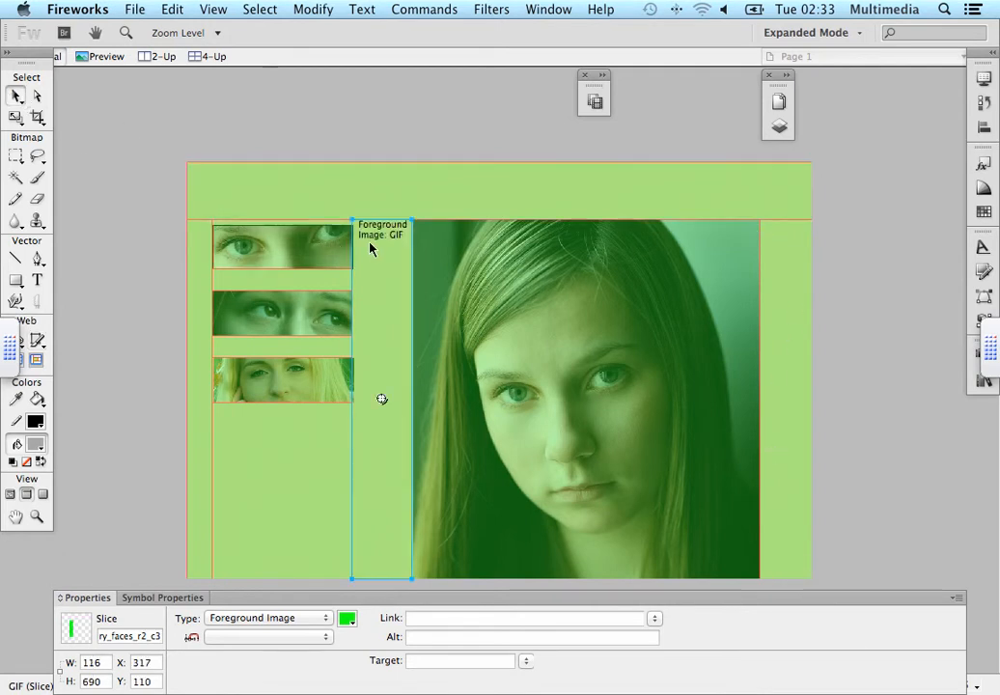
left_click(195, 267)
left_click(273, 261)
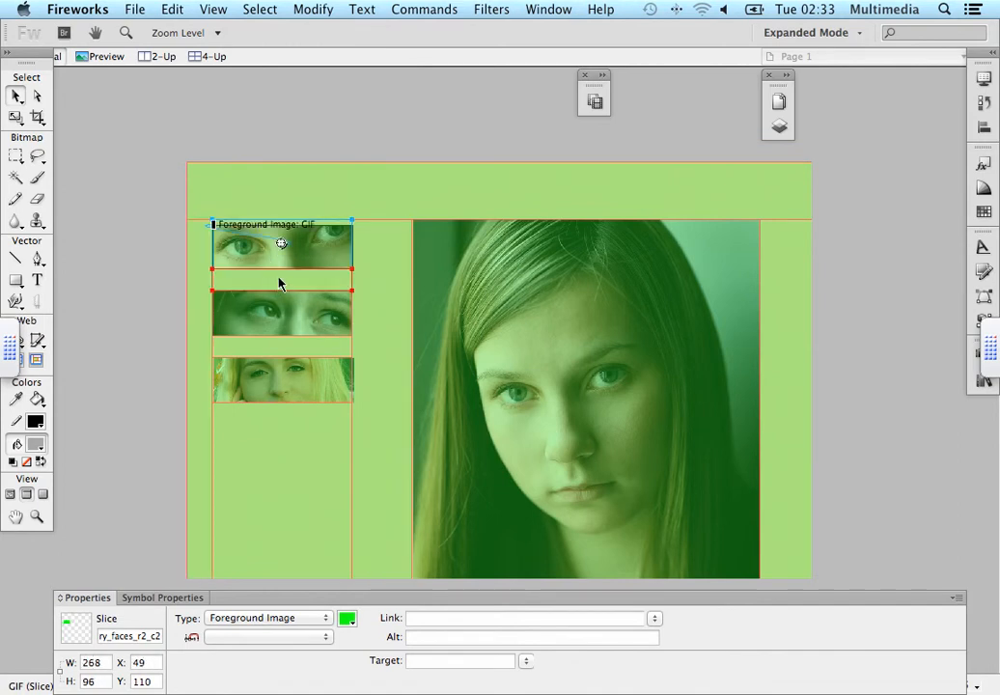
left_click(279, 312)
left_click(280, 347)
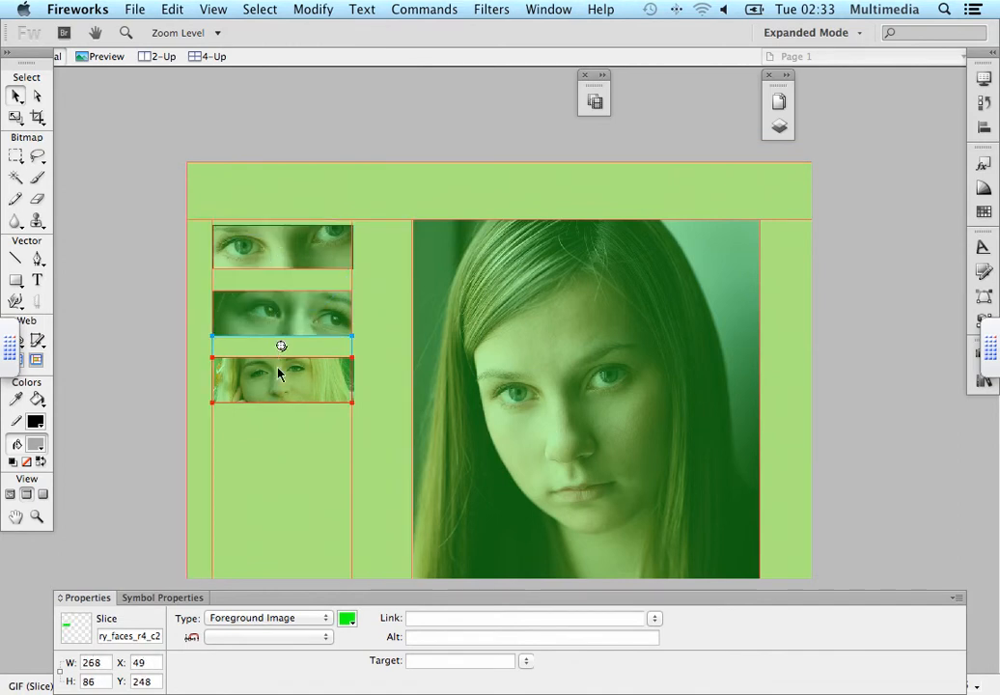
left_click(278, 386)
left_click(287, 448)
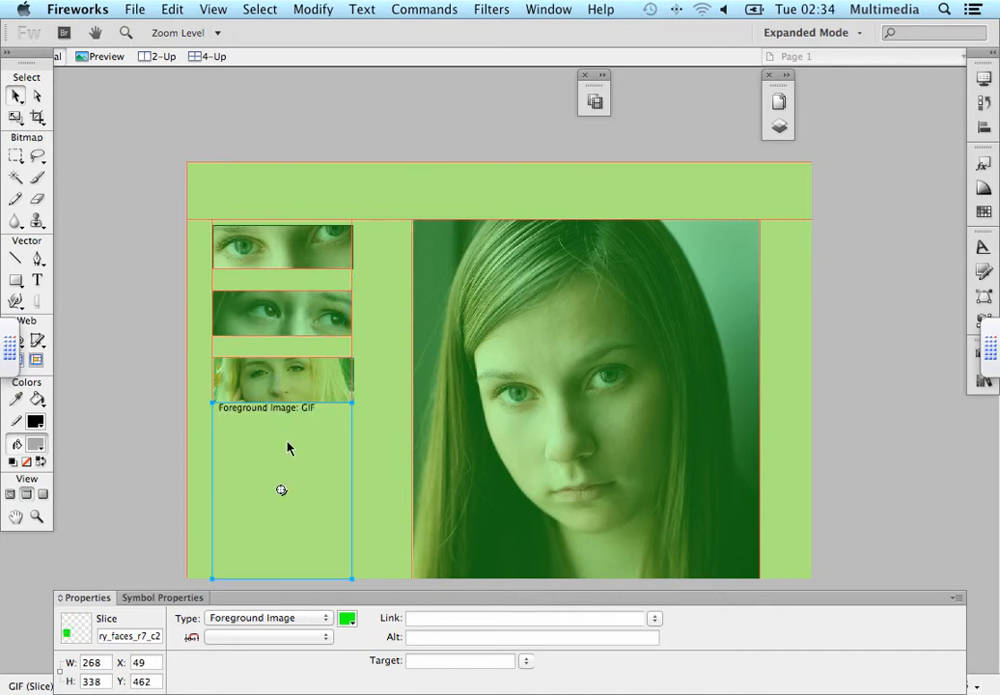
left_click(540, 434)
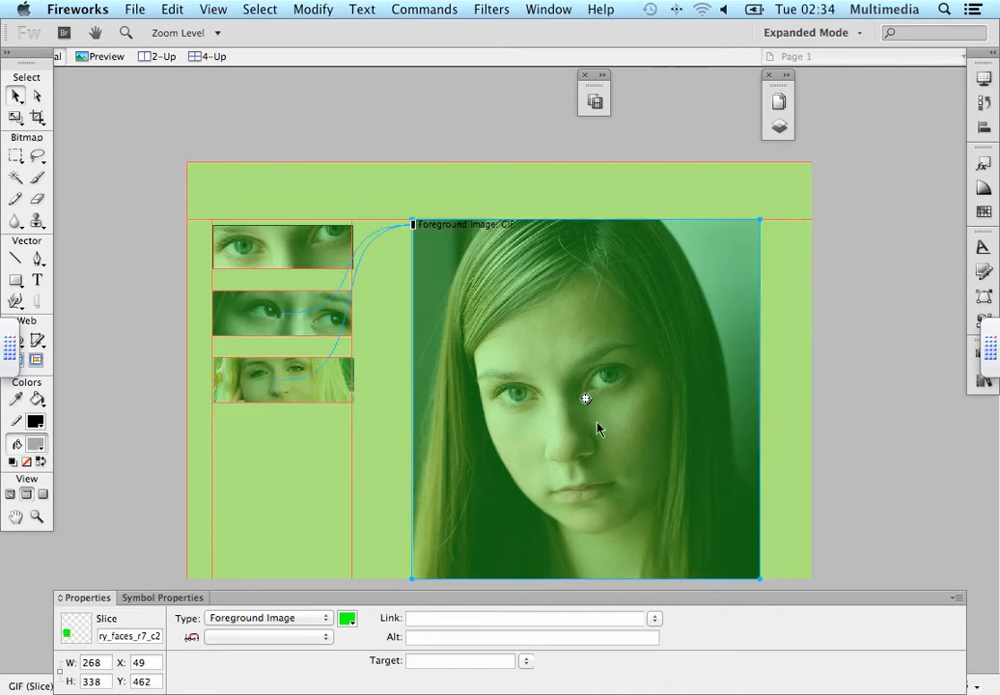
left_click(776, 396)
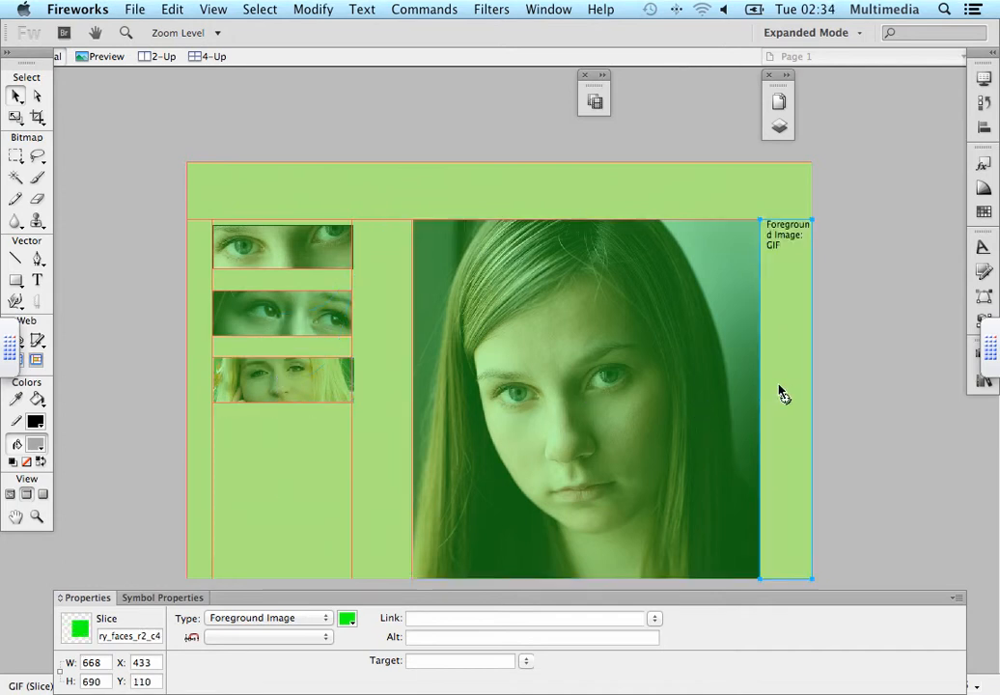
left_click(540, 214)
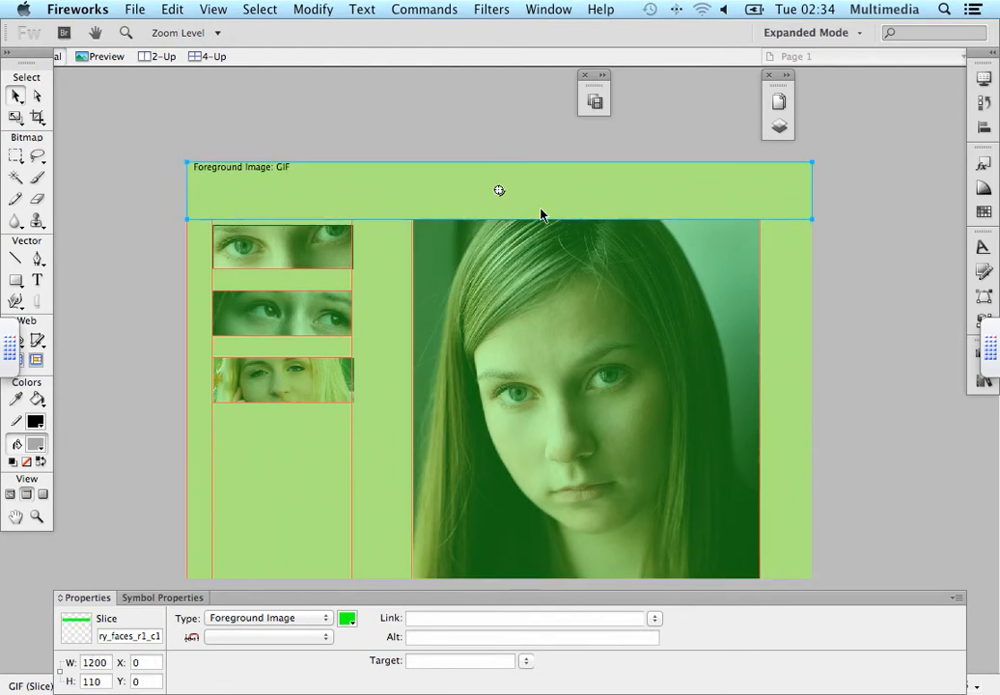
Expand and float the Layers panel, then close the docked States icon and reopen States as a floating panel
left_click(779, 126)
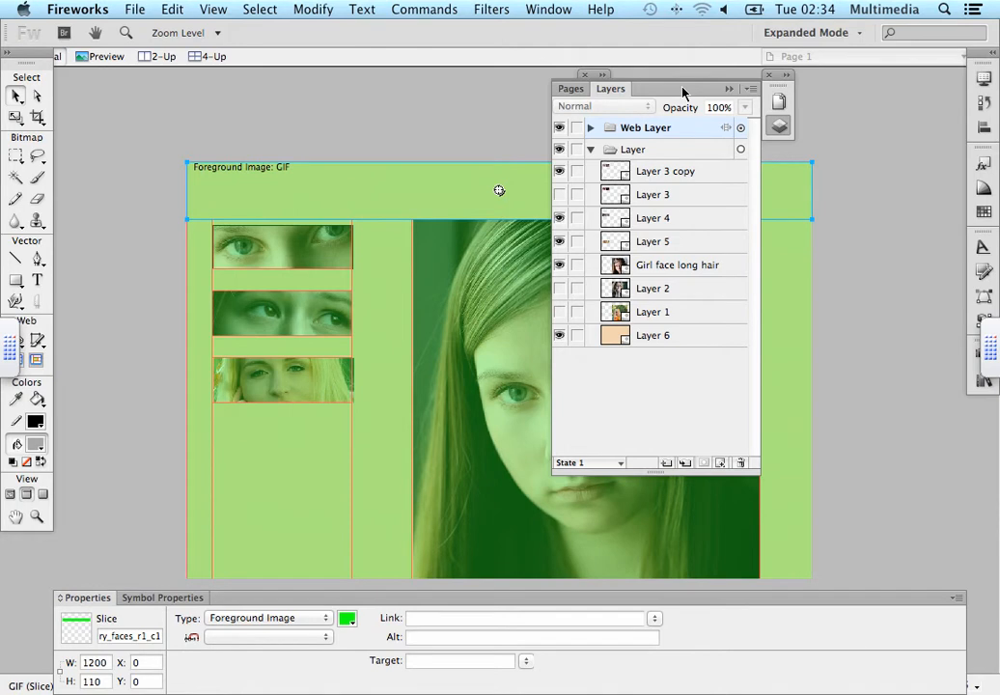
left_click_drag(682, 92, 814, 96)
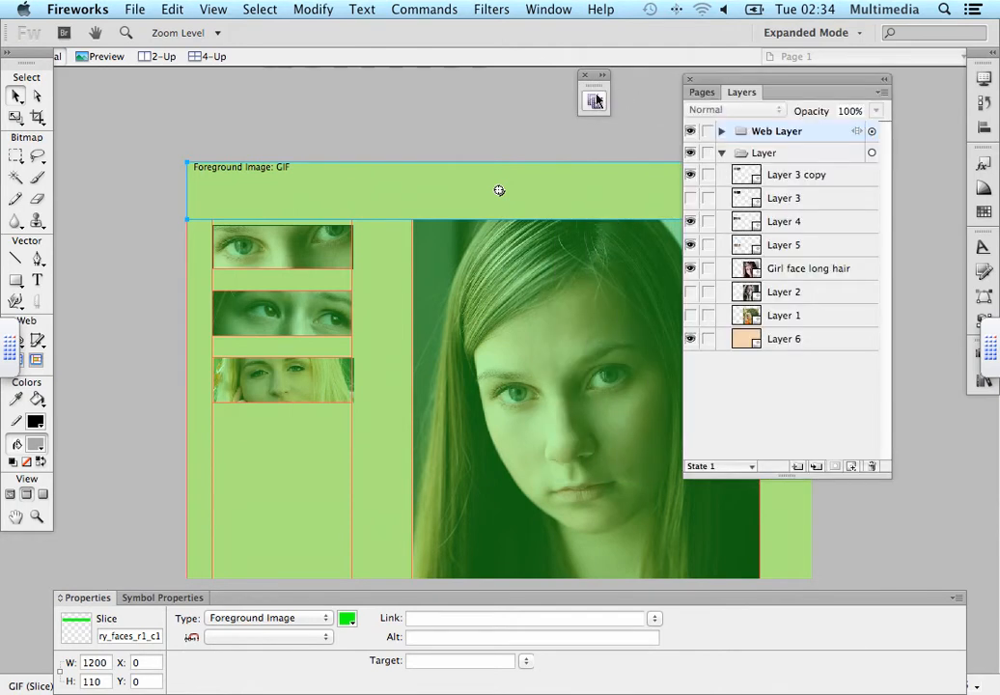
left_click(596, 99)
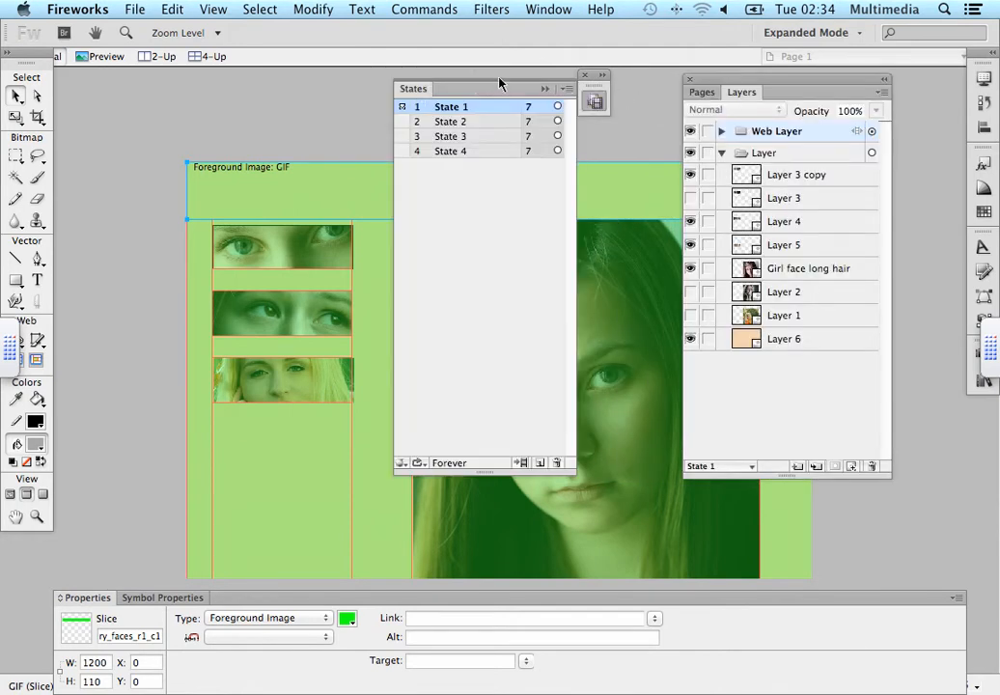
left_click(585, 76)
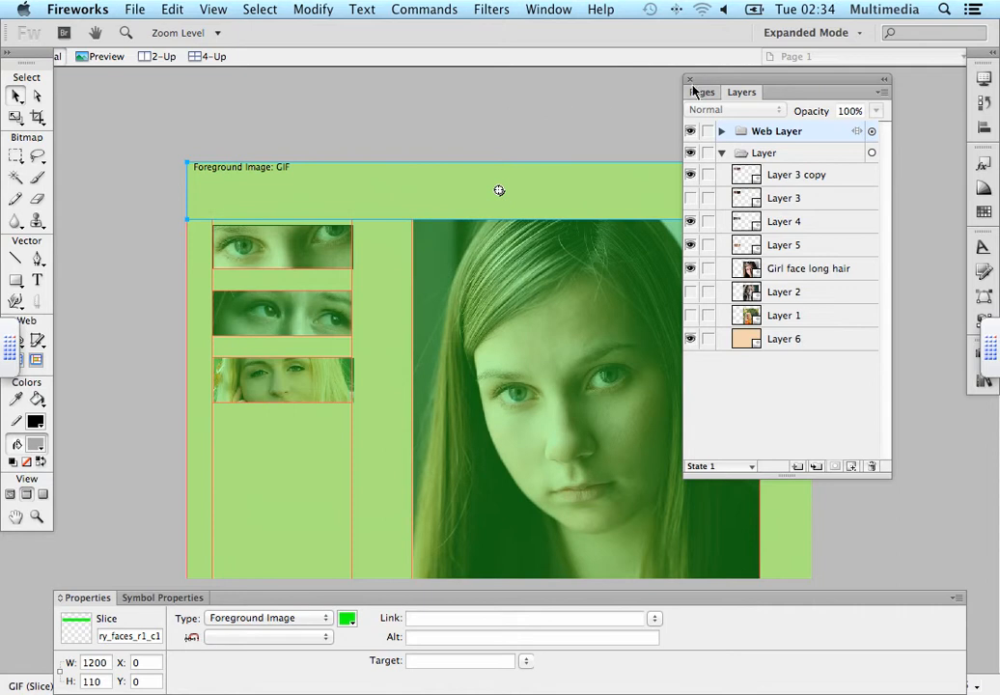
left_click(548, 10)
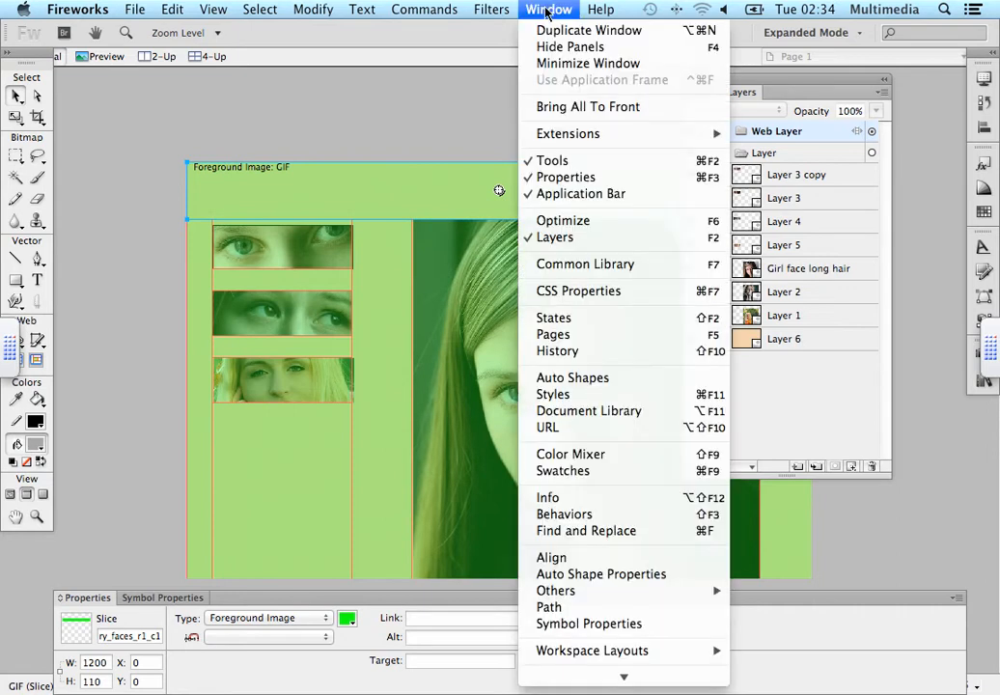
left_click(557, 318)
left_click_drag(505, 96, 543, 99)
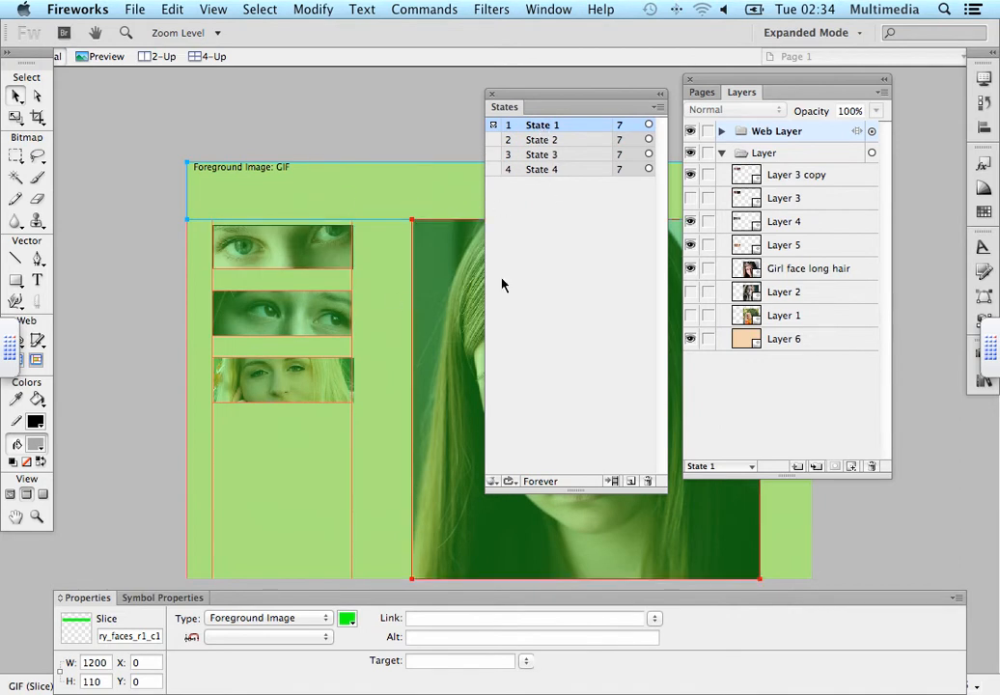
Move the floating Layers and States panels aside and examine the gallery in State 2, State 3 and State 4
left_click_drag(766, 92, 851, 92)
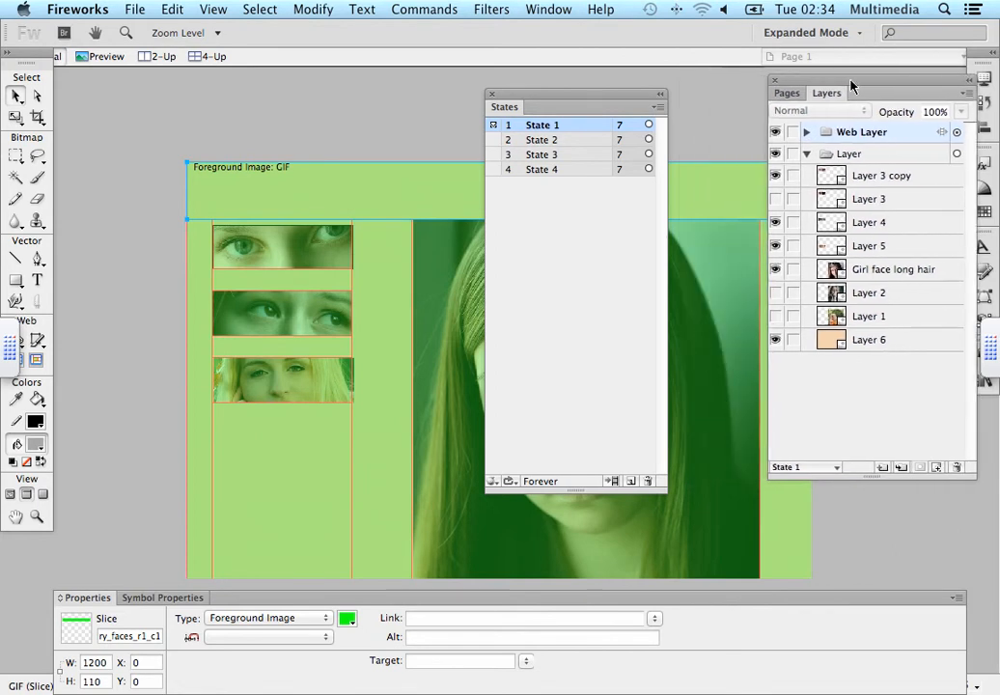
left_click_drag(585, 102, 657, 102)
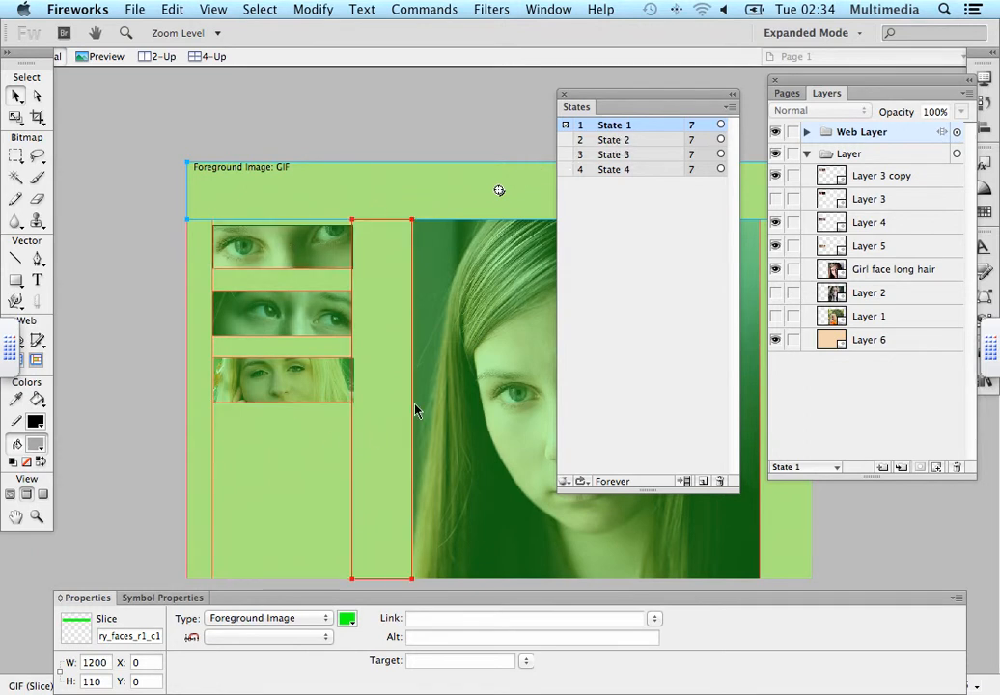
left_click(585, 143)
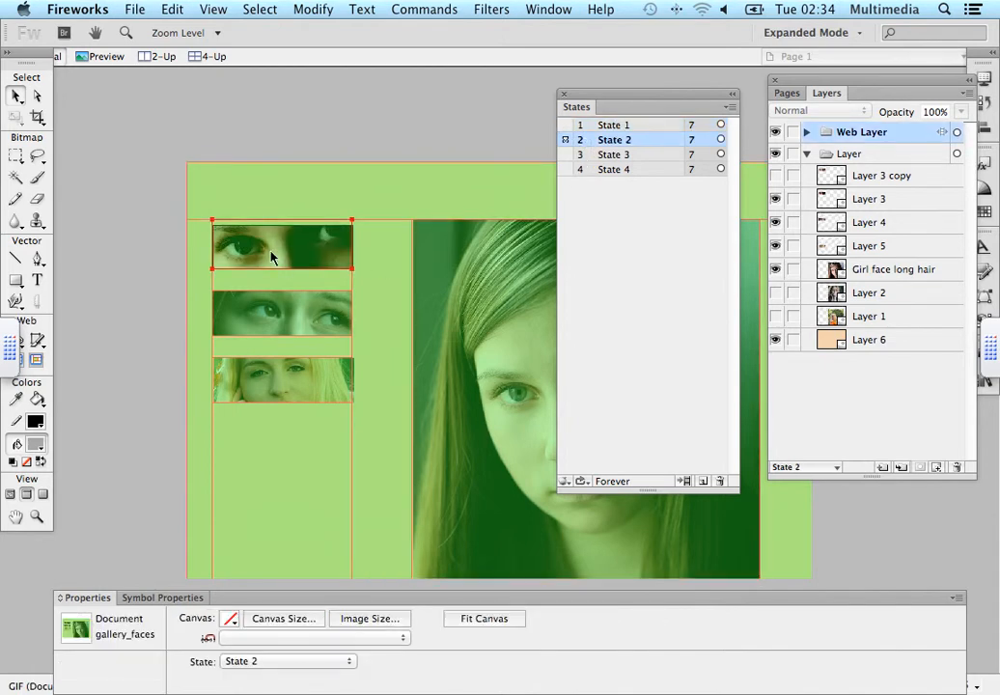
left_click(600, 156)
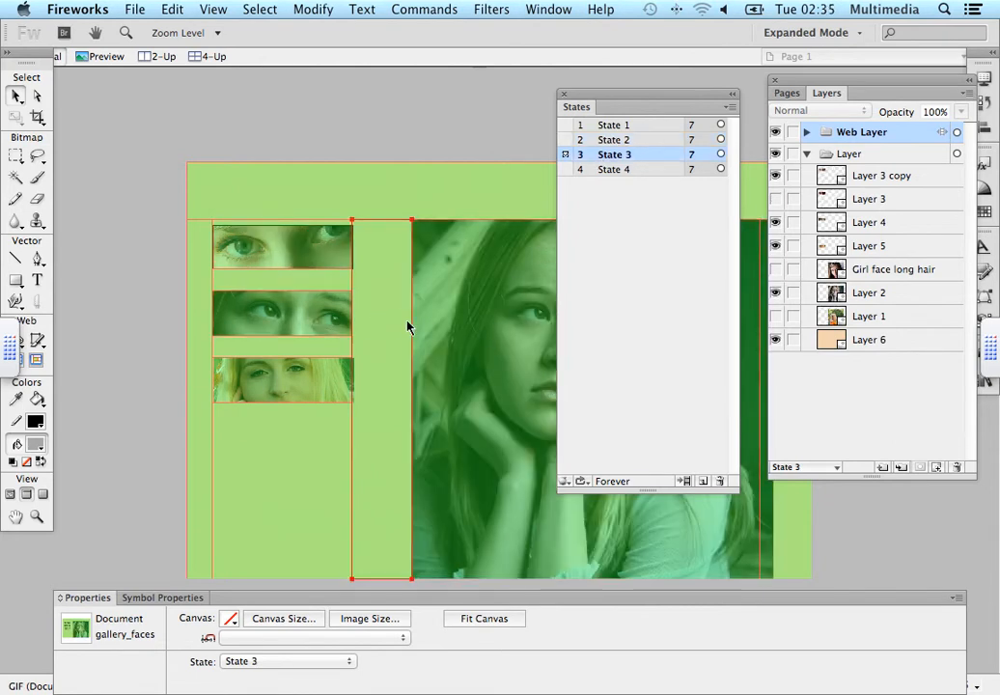
left_click(611, 170, "shift")
left_click(611, 170)
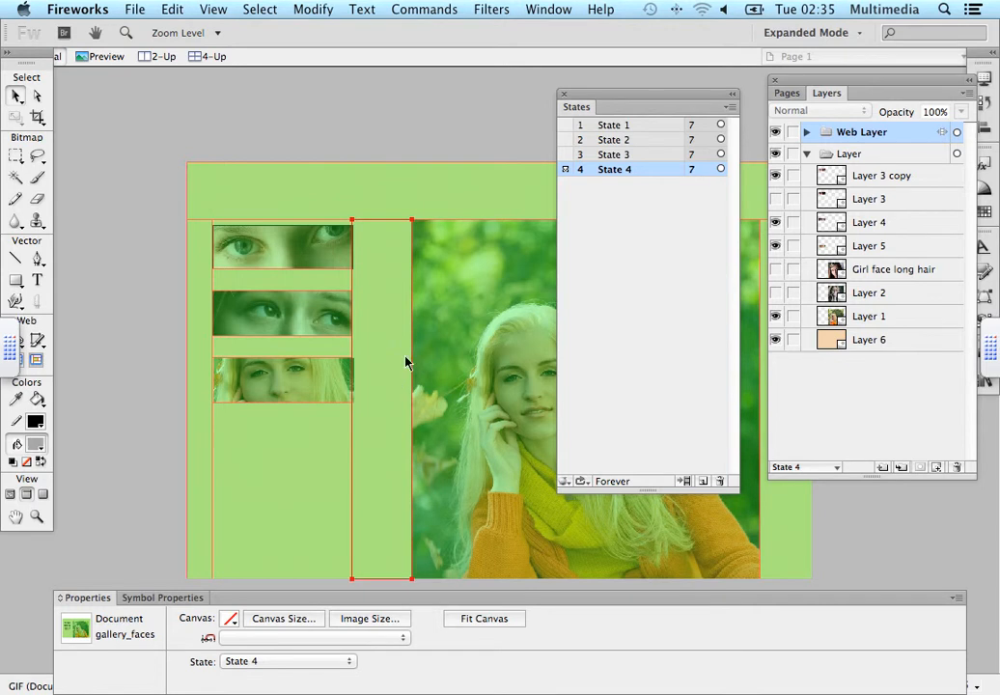
Link the uppermost thumbnail slice to the large photo slice, review the Swap Image state choices, and cancel
left_click(284, 253)
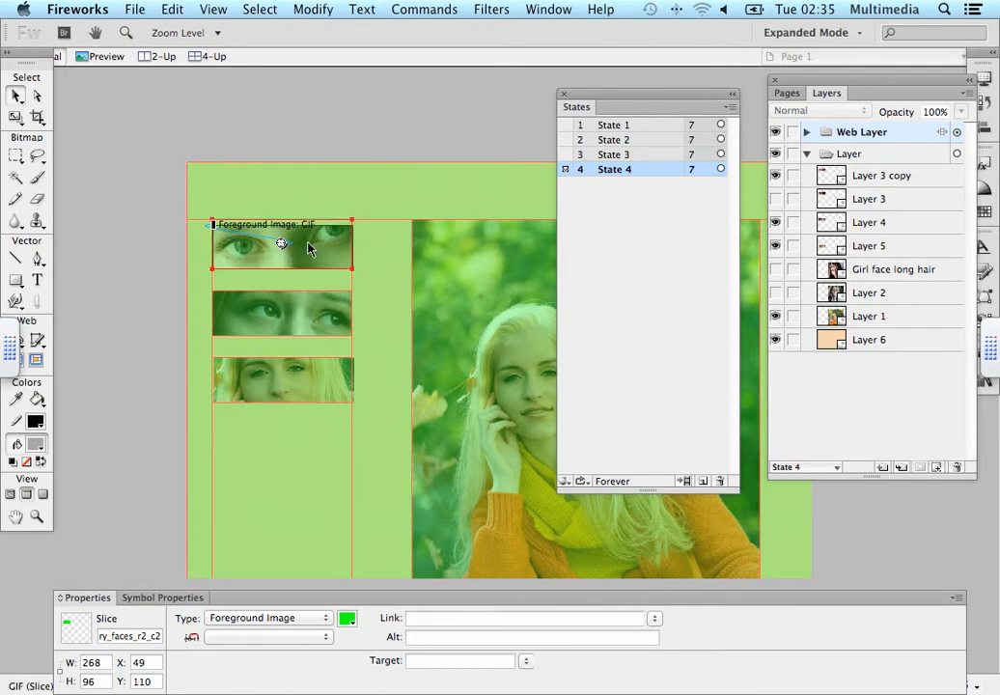
left_click_drag(325, 249, 420, 259)
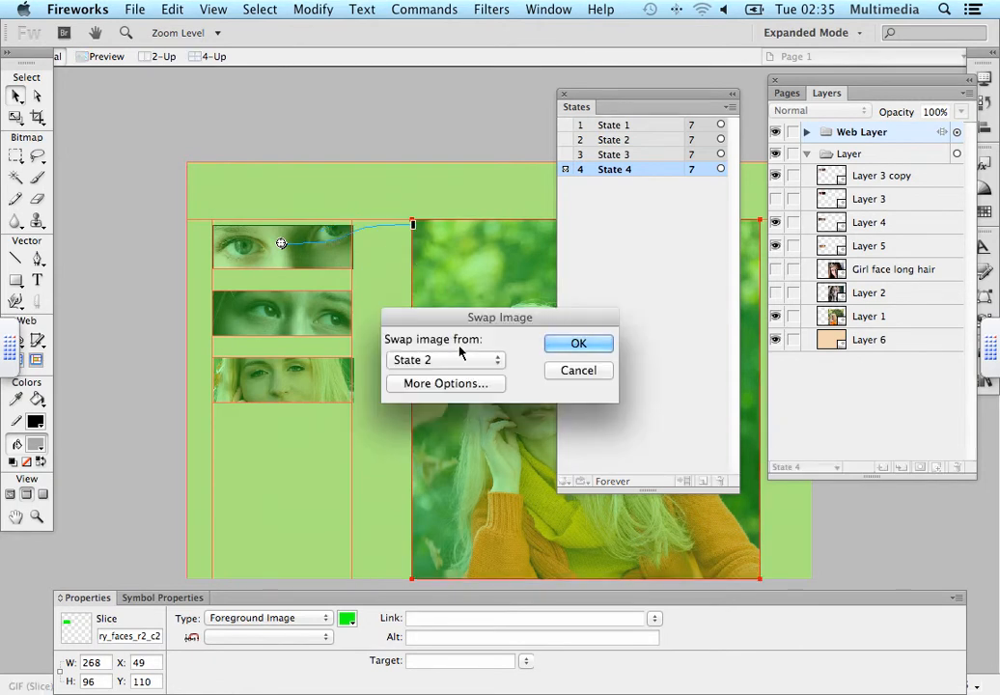
left_click(496, 361)
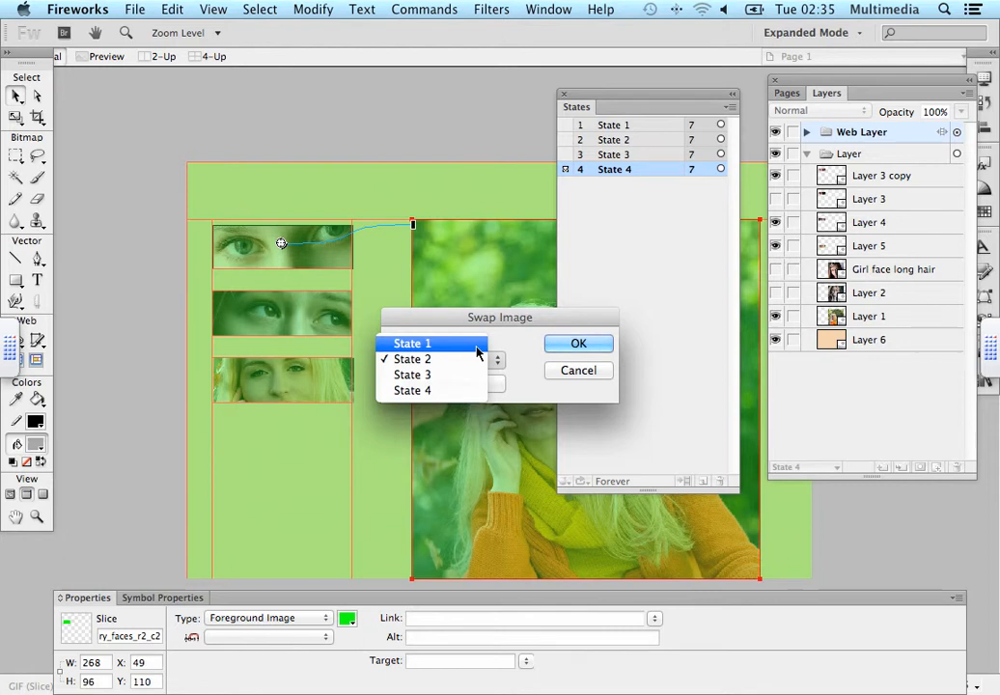
left_click(589, 377)
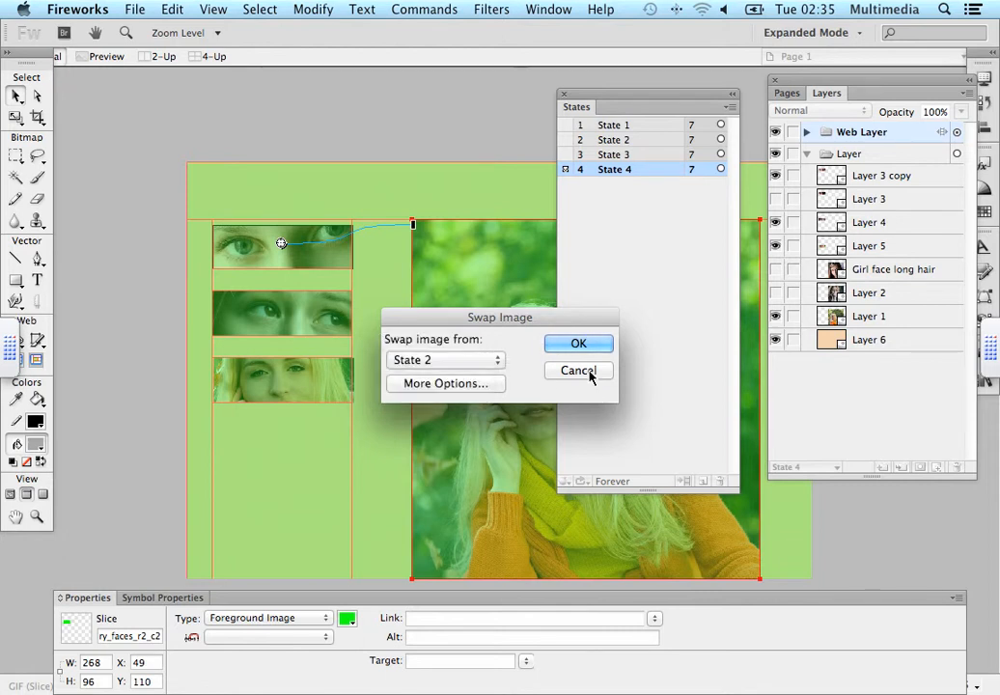
left_click(589, 377)
Review the HTML and Images export settings for gallery_faces.htm in the gallery folder, cancel the export, and deselect the slice
left_click(135, 10)
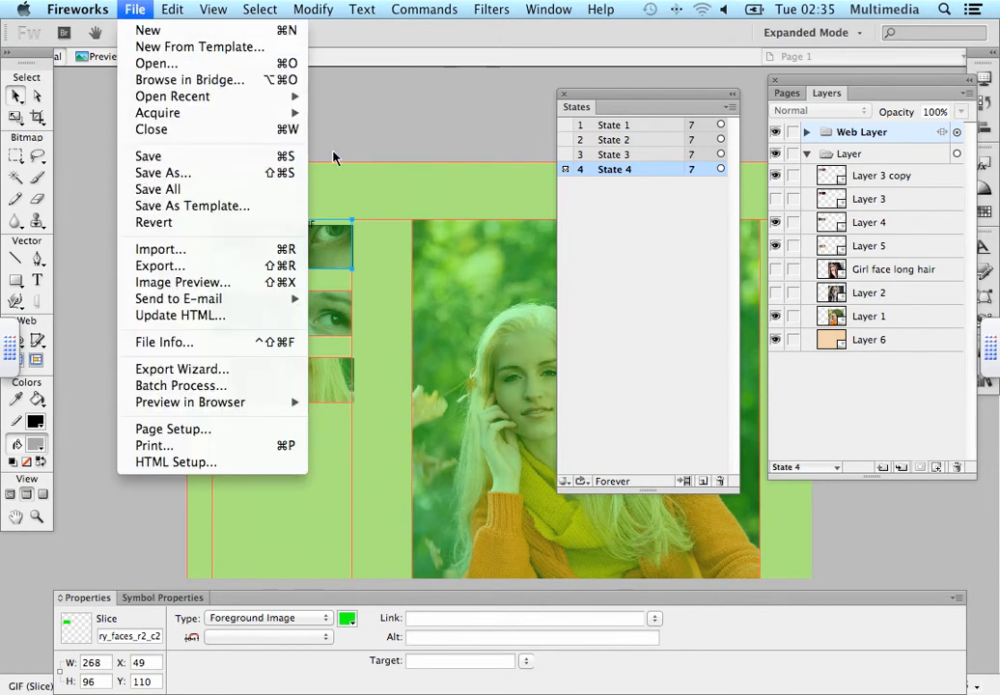
left_click(379, 150)
left_click(137, 10)
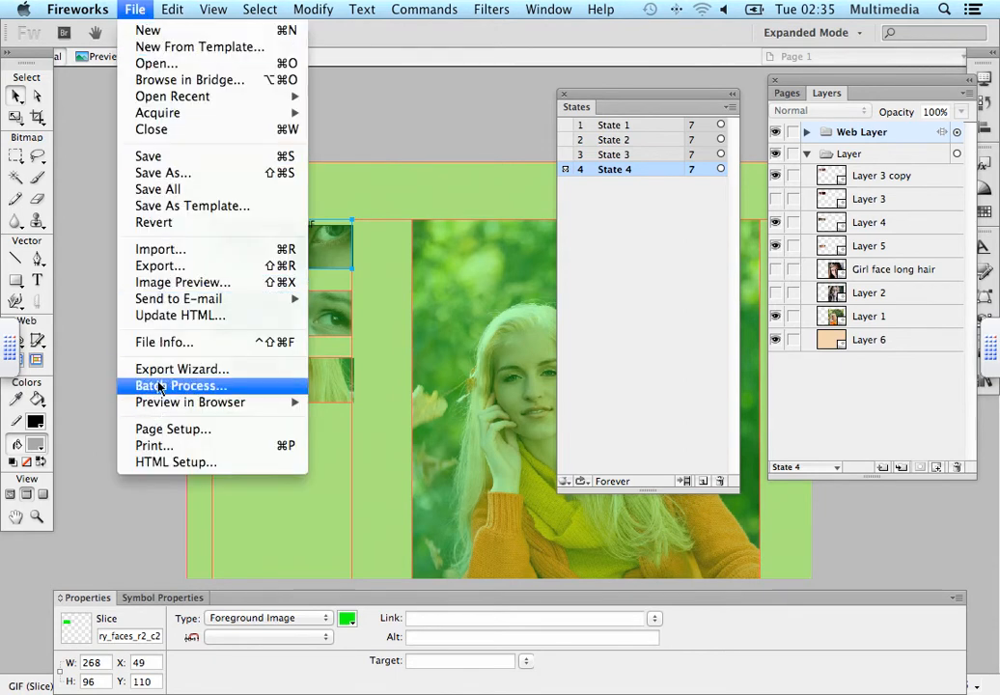
left_click(170, 266)
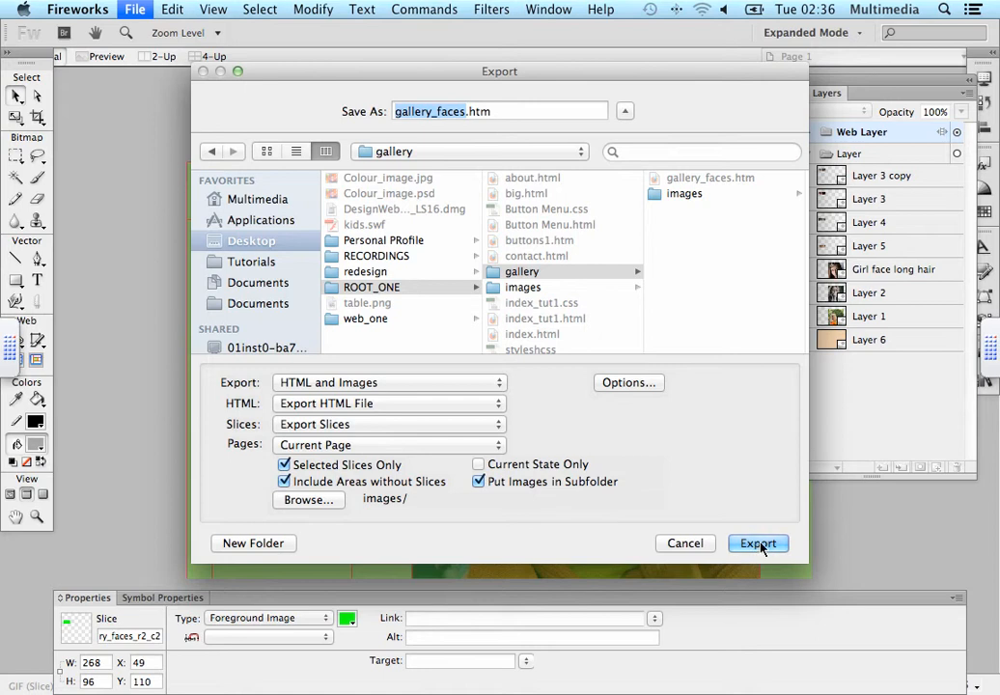
left_click(684, 545)
left_click(322, 149)
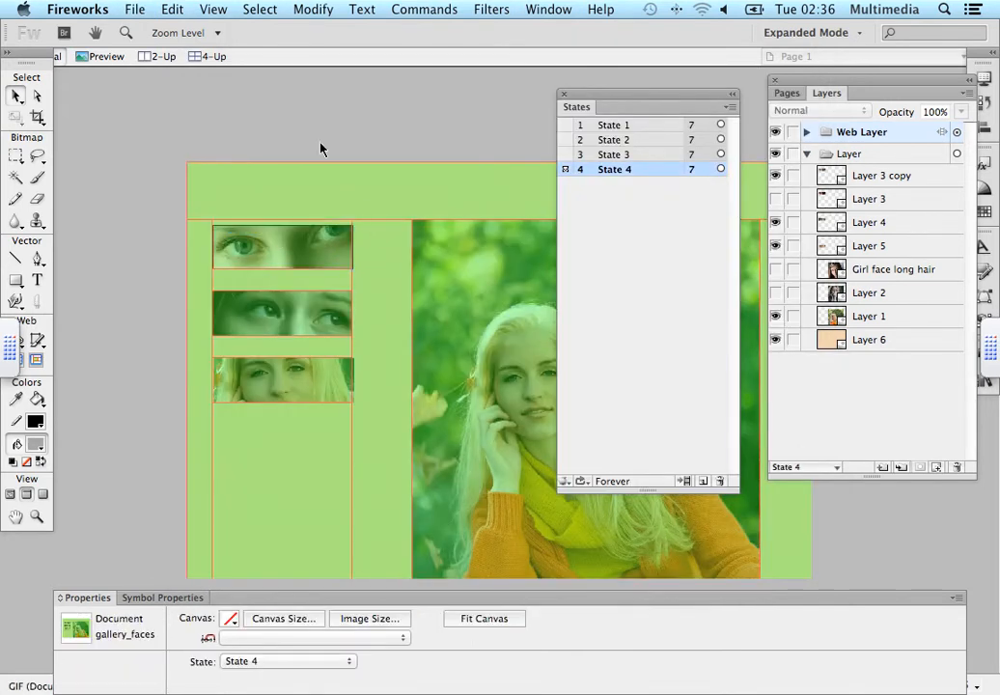
Switch to Firefox and test the rollovers of the second and third thumbnails on the exported gallery_faces.htm page
key("super+Tab")
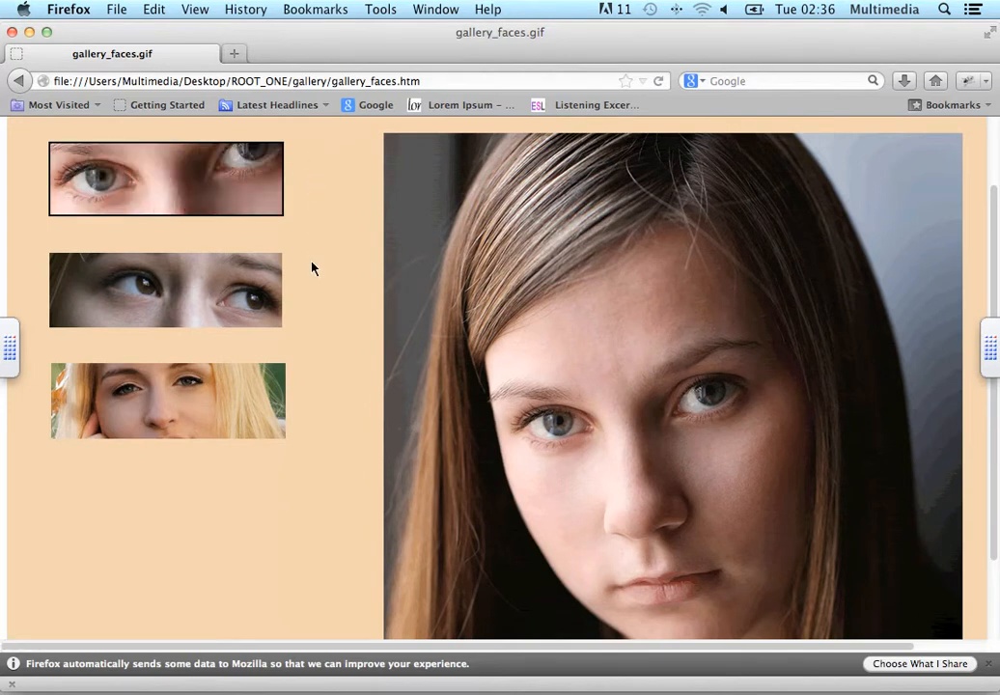
left_click(245, 283)
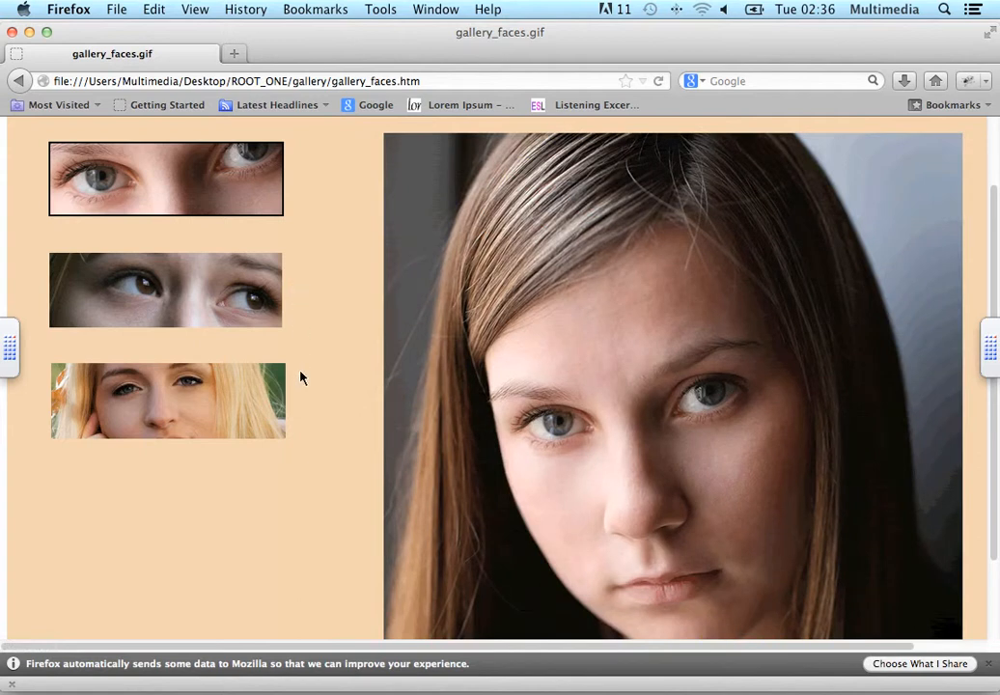
mouse_move(257, 391)
key("super+Tab")
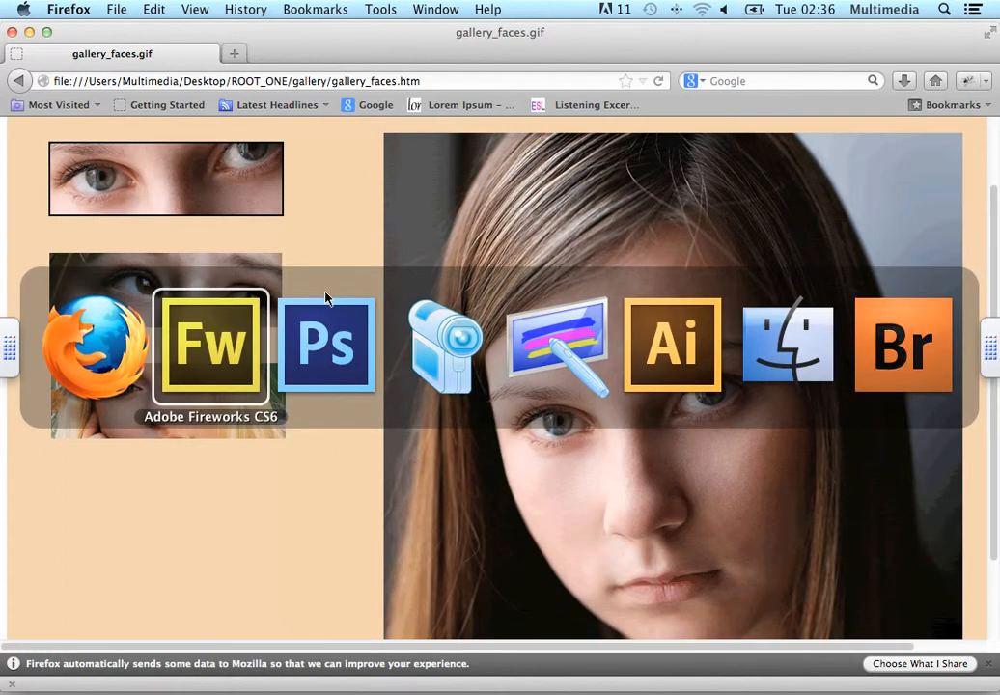
key("super+Tab")
key("super+Tab")
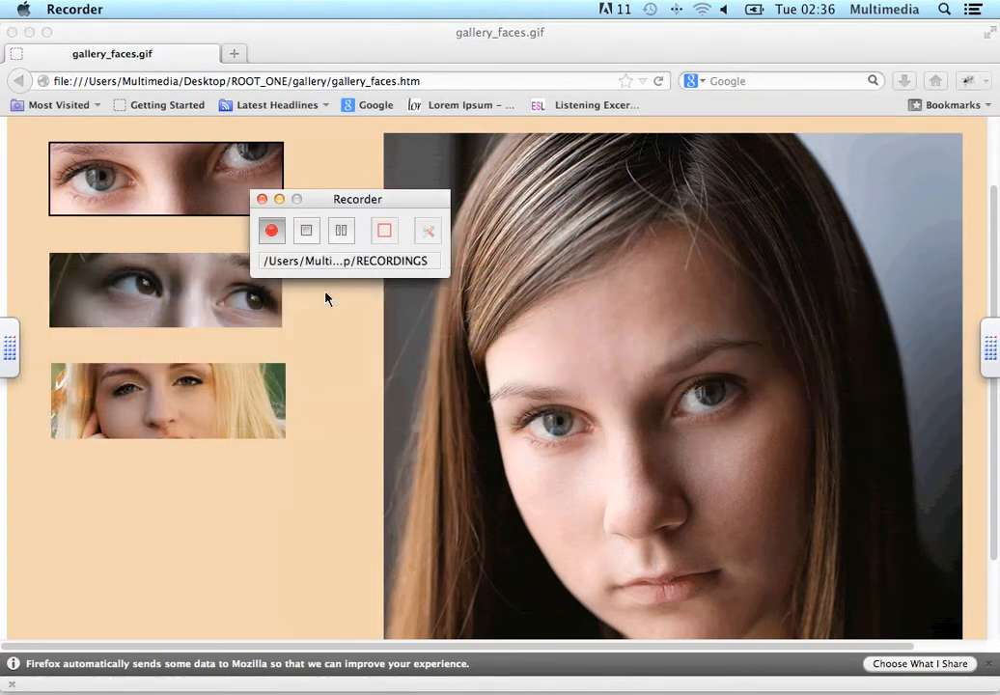